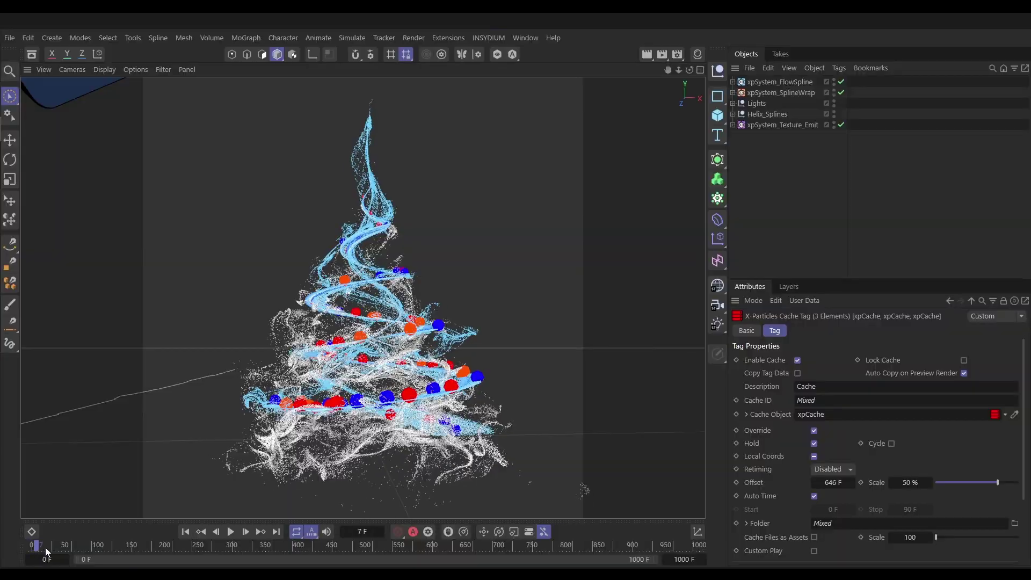
- Scrub the particle tree to later frames and start a Cycles 4D real-time preview render
{"action": "left_click_drag", "start_coordinate": [98, 558], "coordinate": [208, 559]}
{"action": "left_click", "coordinate": [485, 39]}
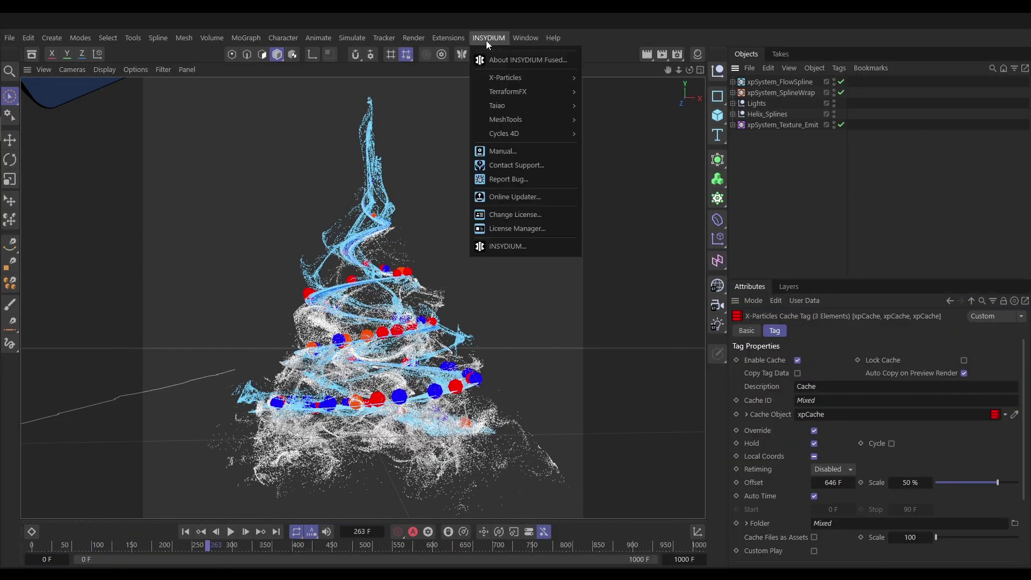
{"action": "mouse_move", "coordinate": [516, 129]}
{"action": "left_click", "coordinate": [606, 132]}
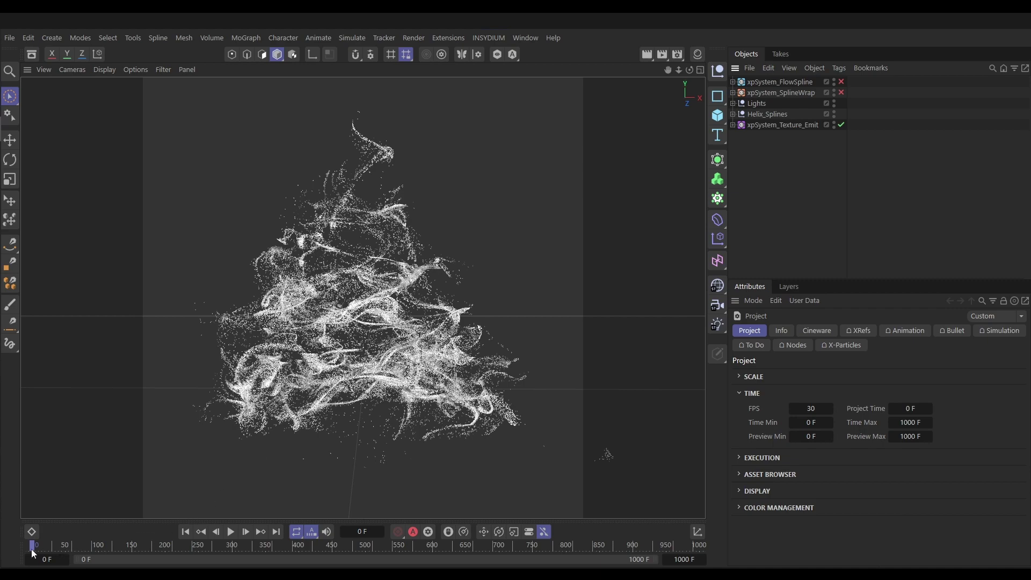
{"action": "mouse_move", "coordinate": [31, 547]}
{"action": "left_mouse_down"}
{"action": "mouse_move", "coordinate": [512, 562]}
{"action": "mouse_move", "coordinate": [331, 544]}
{"action": "mouse_move", "coordinate": [349, 546]}
{"action": "mouse_move", "coordinate": [31, 558]}
{"action": "left_mouse_up"}
- Disable xpSystem_Texture_Emit, enable xpSystem_FlowSpline, and expand its hierarchy
{"action": "left_click", "coordinate": [842, 125]}
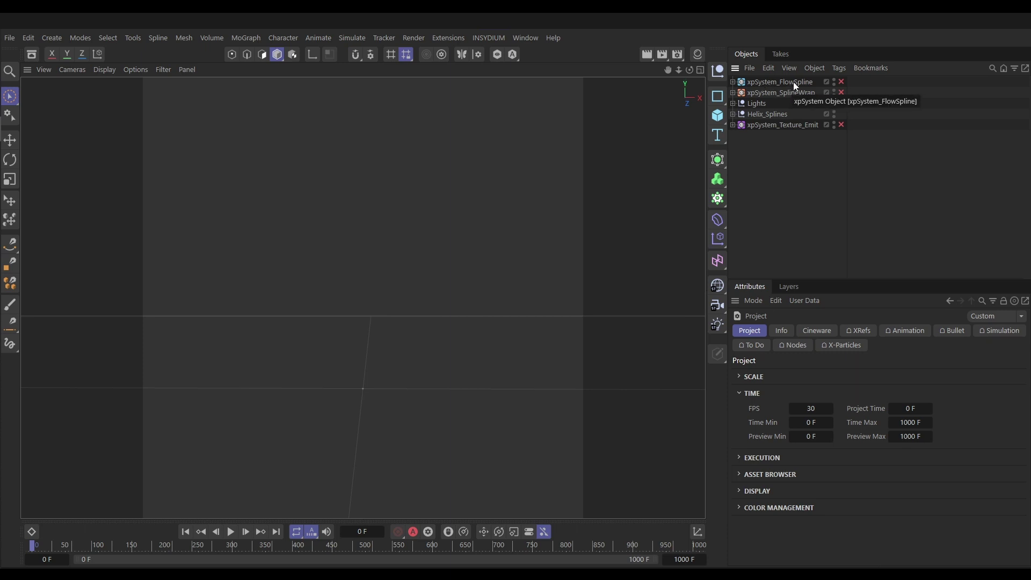
{"action": "left_click", "coordinate": [841, 83]}
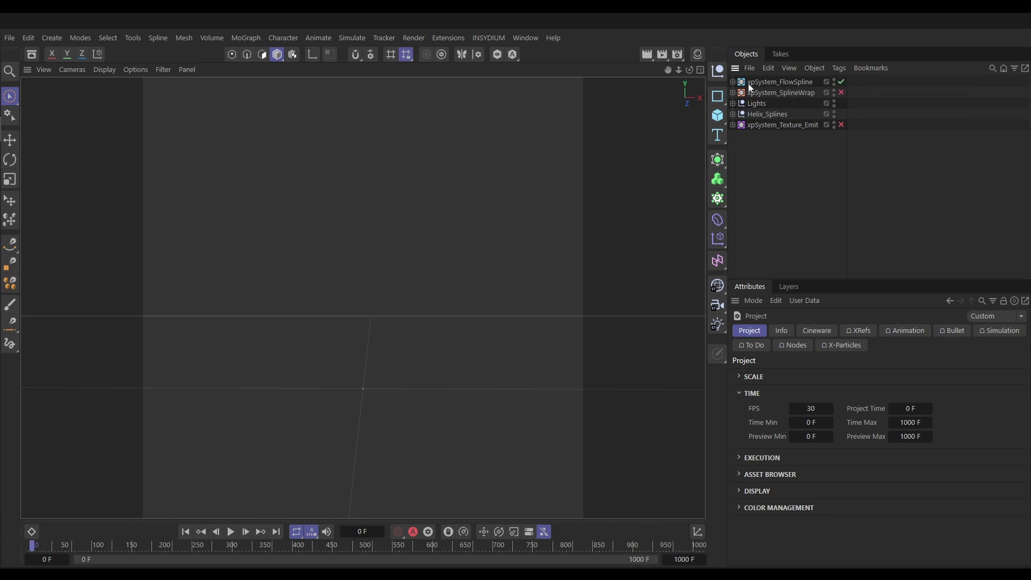
{"action": "left_click", "coordinate": [734, 82]}
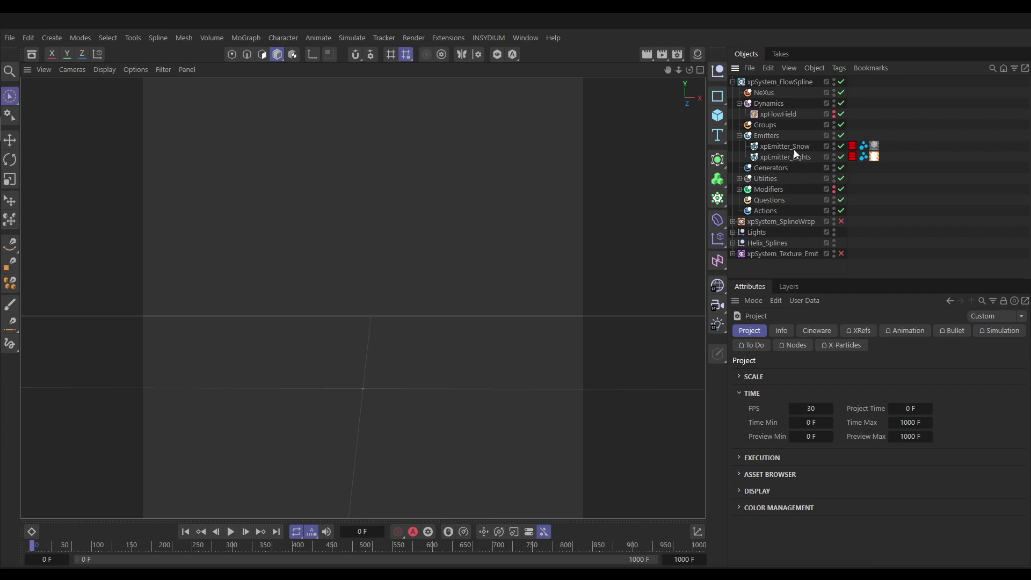
- Play and scrub the FlowSpline simulation, then return to frame 0
{"action": "mouse_move", "coordinate": [31, 543]}
{"action": "left_mouse_down"}
{"action": "mouse_move", "coordinate": [192, 556]}
{"action": "mouse_move", "coordinate": [32, 546]}
{"action": "left_mouse_up"}
{"action": "left_click", "coordinate": [230, 532]}
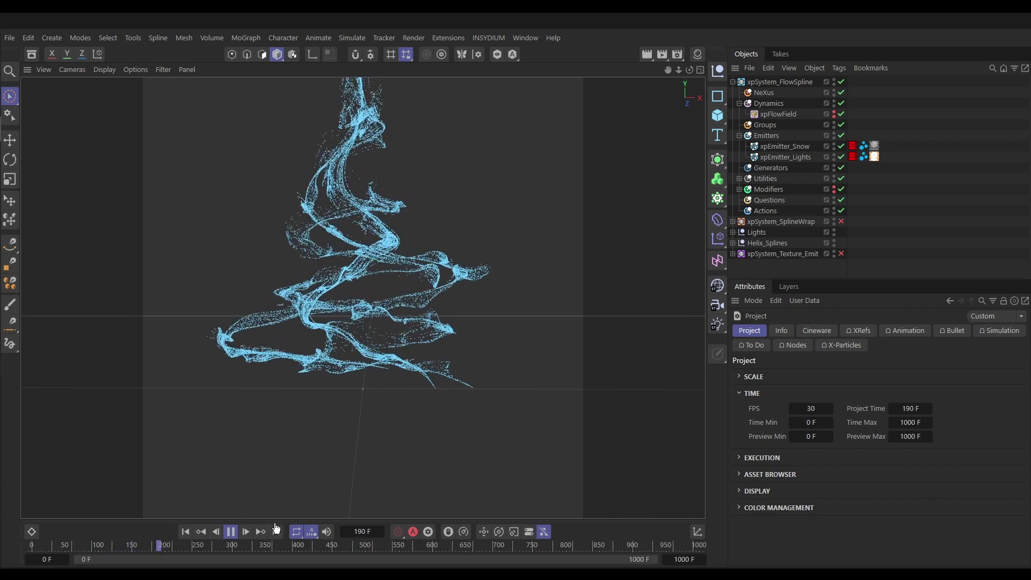
{"action": "left_click", "coordinate": [231, 533]}
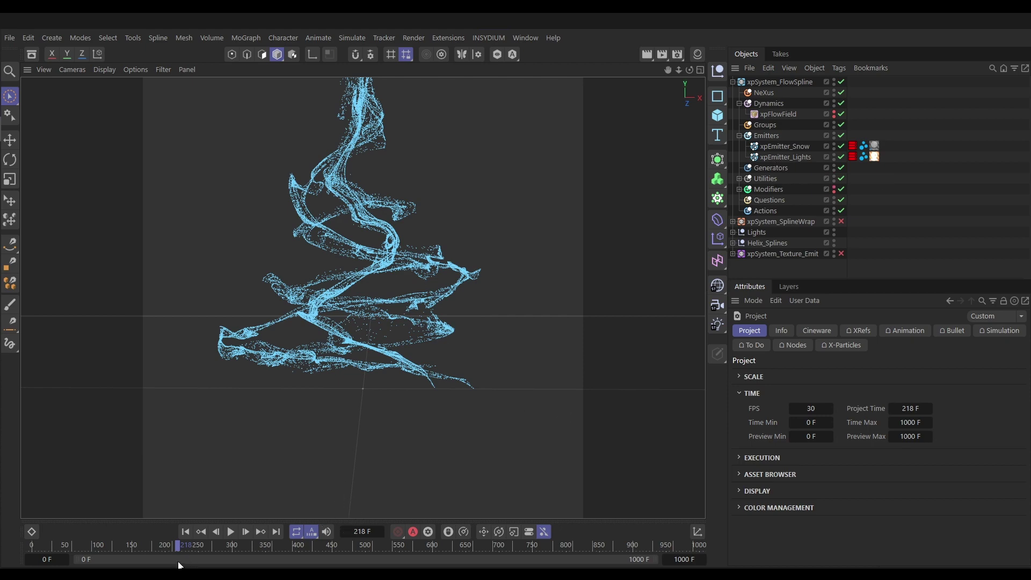
{"action": "left_click_drag", "start_coordinate": [175, 549], "coordinate": [107, 558]}
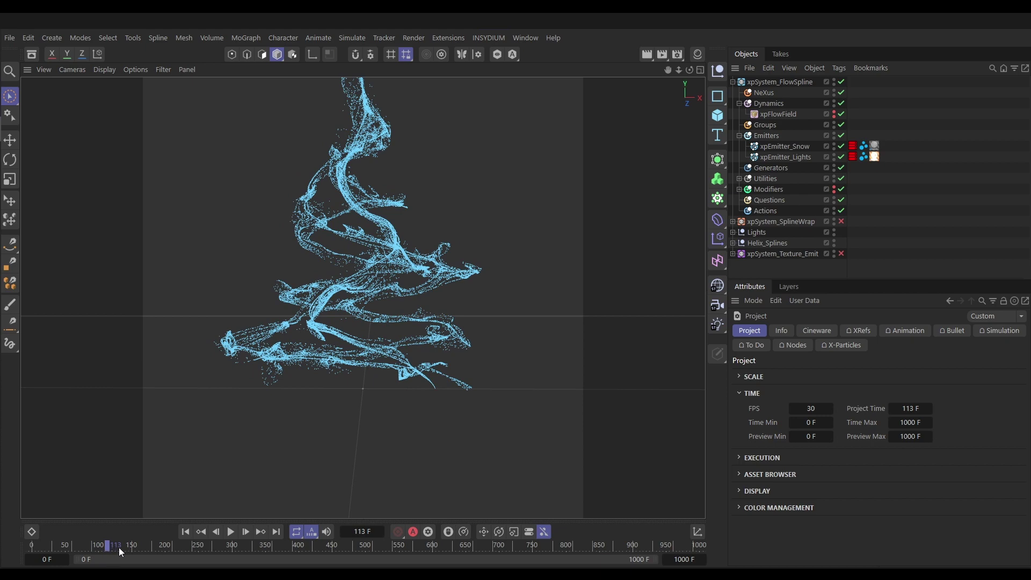
{"action": "left_click_drag", "start_coordinate": [108, 545], "coordinate": [25, 549]}
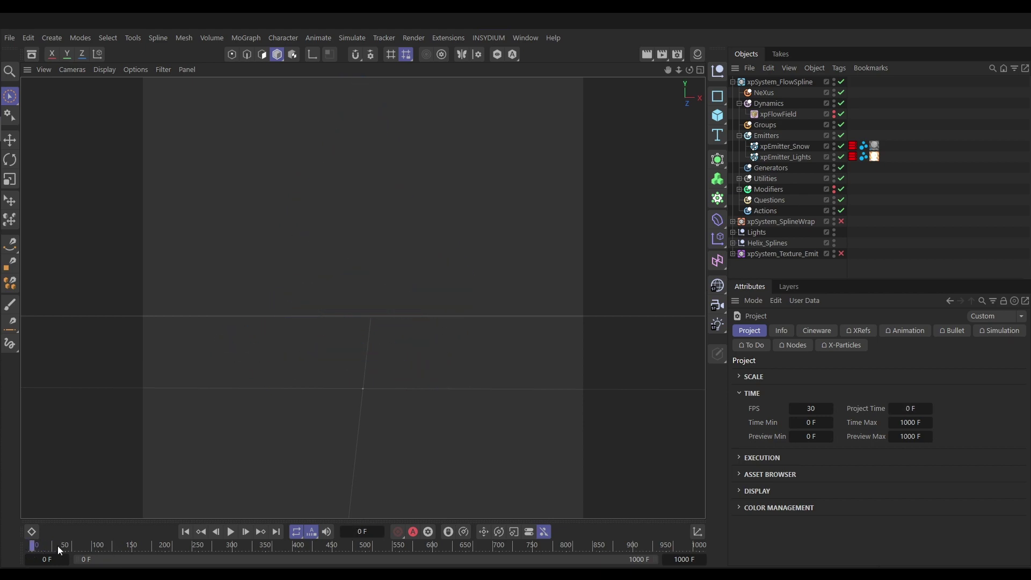
- Select the Snow and Lights cache tags, tick Override, and set Offset to 113 F
{"action": "left_click", "coordinate": [853, 148]}
{"action": "left_click", "coordinate": [853, 157], "text": "shift"}
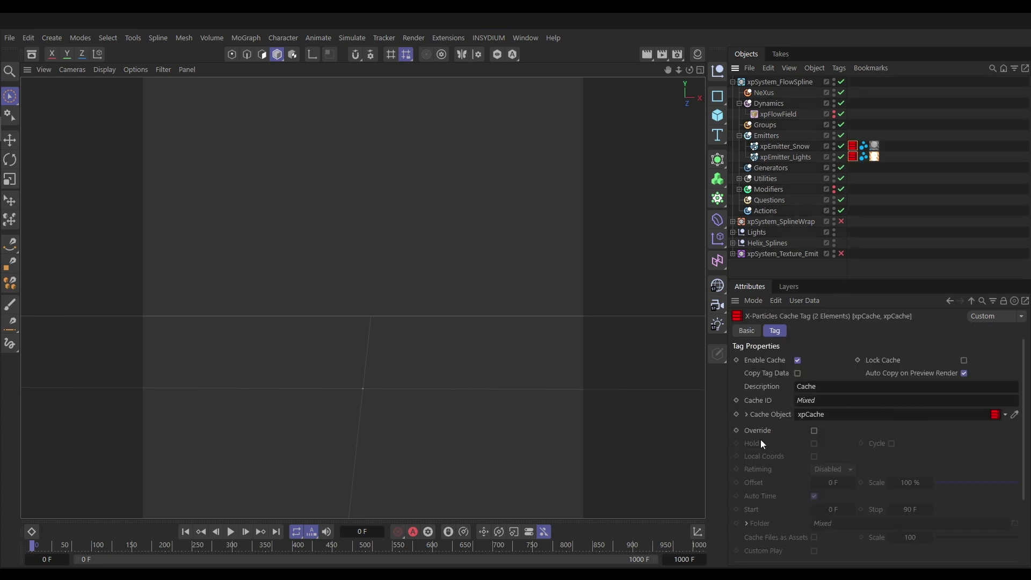
{"action": "left_click", "coordinate": [813, 431]}
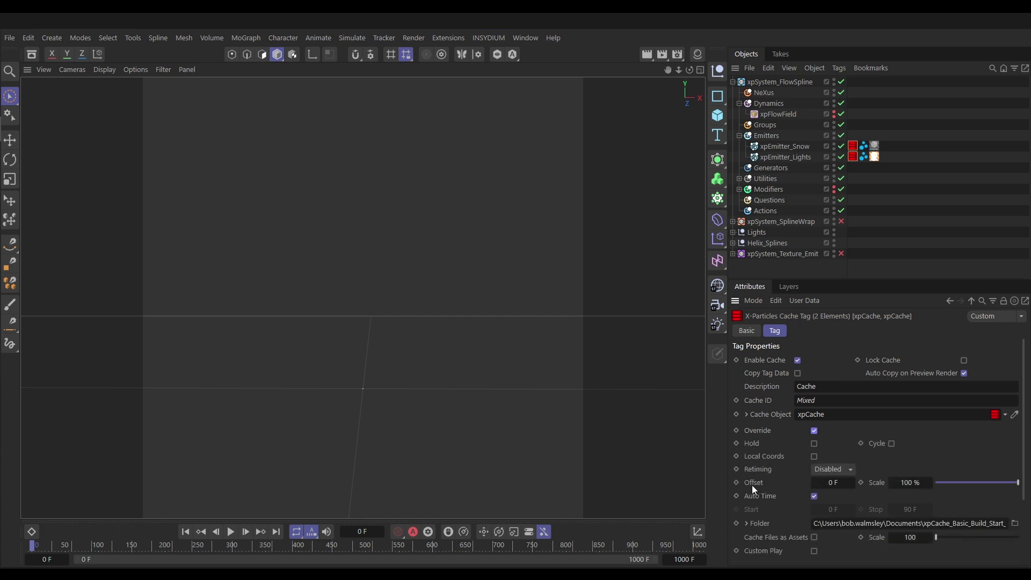
{"action": "left_click", "coordinate": [832, 483]}
{"action": "key", "text": "Return"}
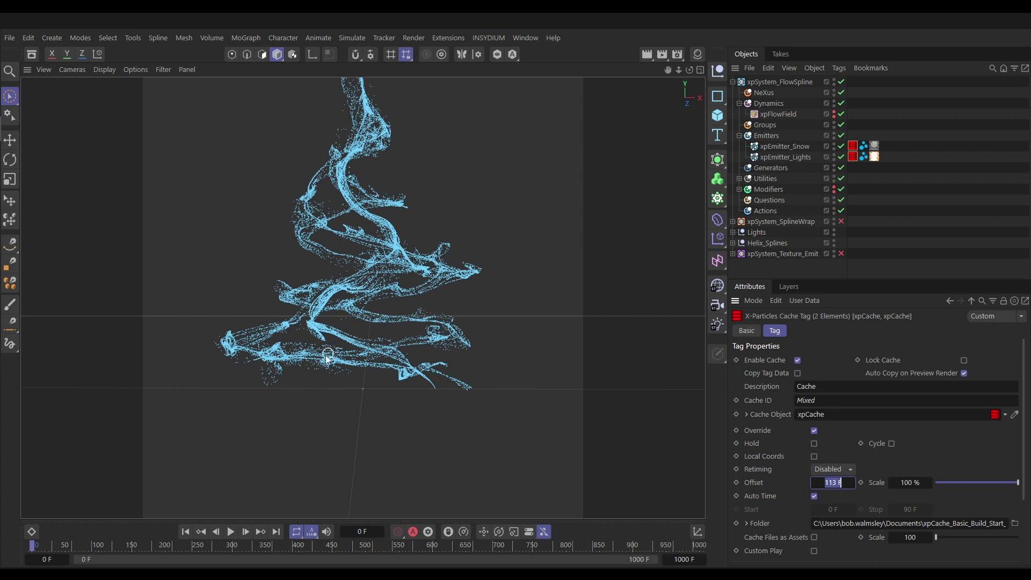
- Rewind, tick Hold on both caches, and scrub to check the tree later on
{"action": "left_click", "coordinate": [185, 532]}
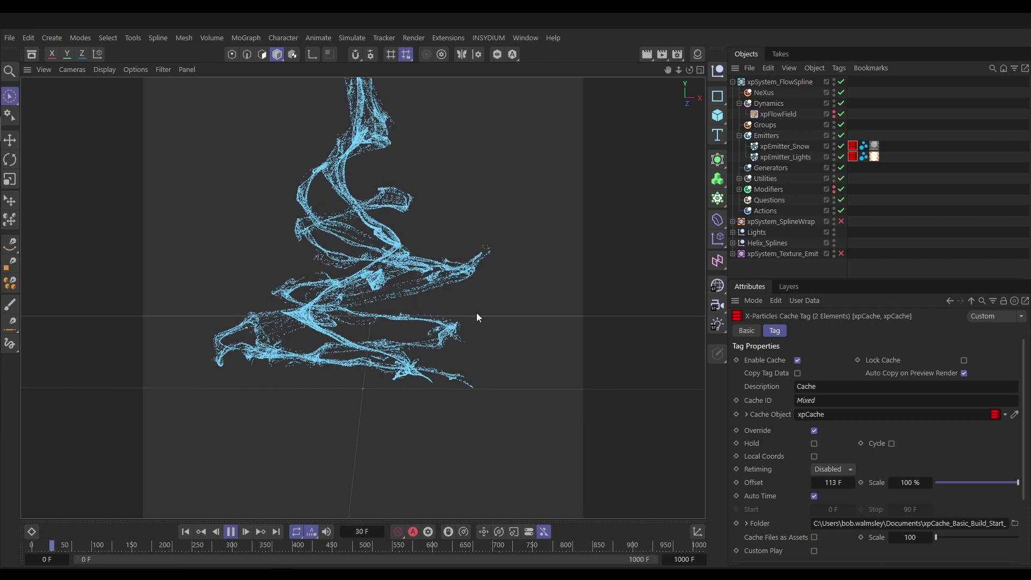
{"action": "left_click", "coordinate": [230, 531]}
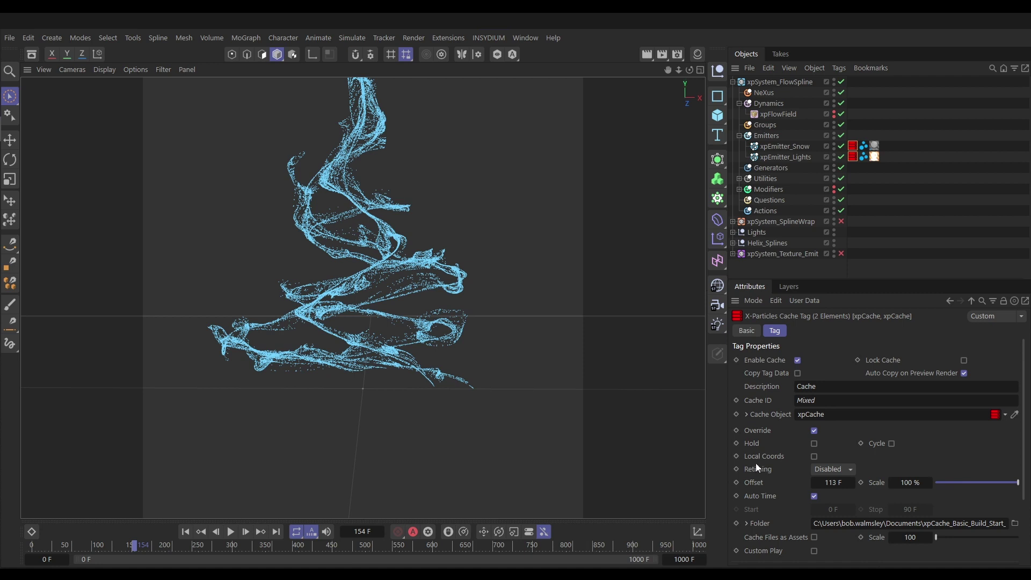
{"action": "left_click", "coordinate": [814, 444]}
{"action": "left_click_drag", "start_coordinate": [143, 545], "coordinate": [259, 546]}
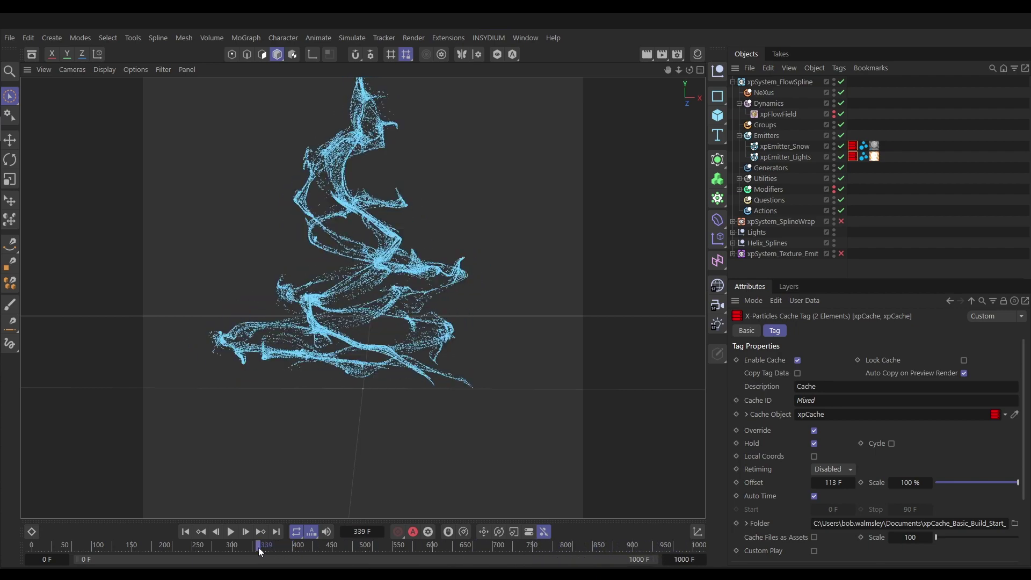
- Enable xpSystem_SplineWrap with its Spline Wrap utility turned off, then play from frame 0
{"action": "left_click", "coordinate": [732, 82]}
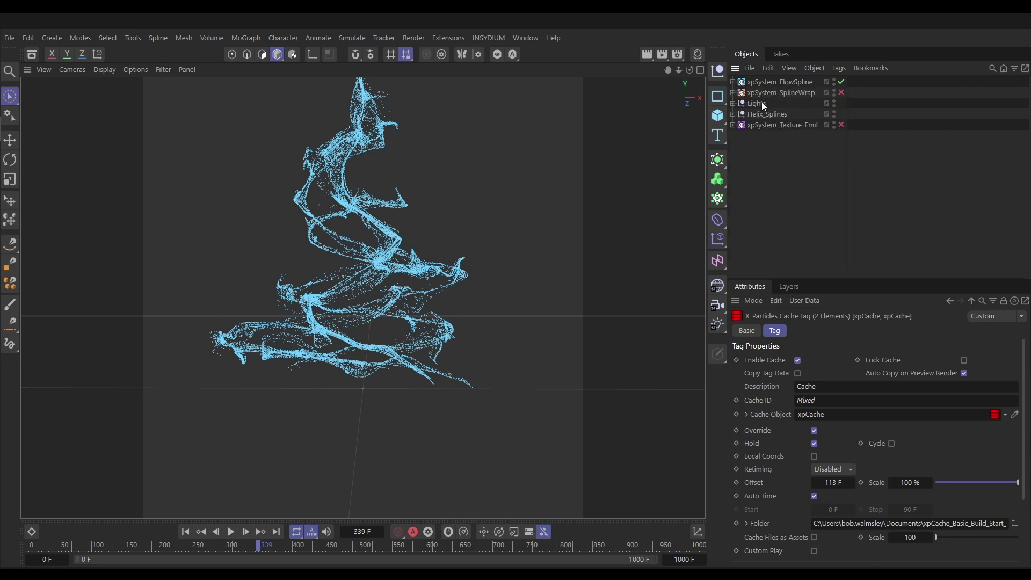
{"action": "left_click", "coordinate": [733, 92]}
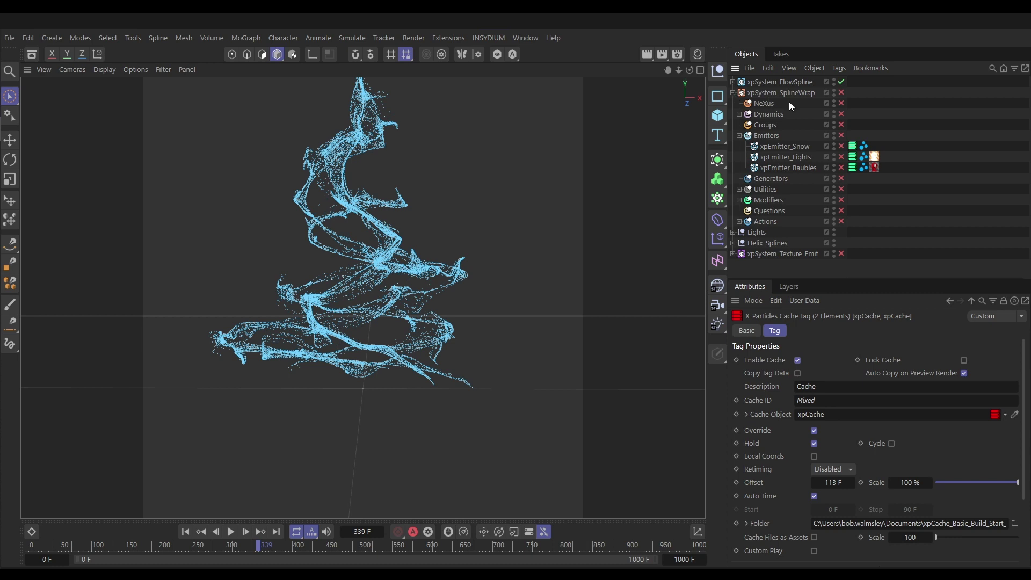
{"action": "left_click", "coordinate": [840, 93]}
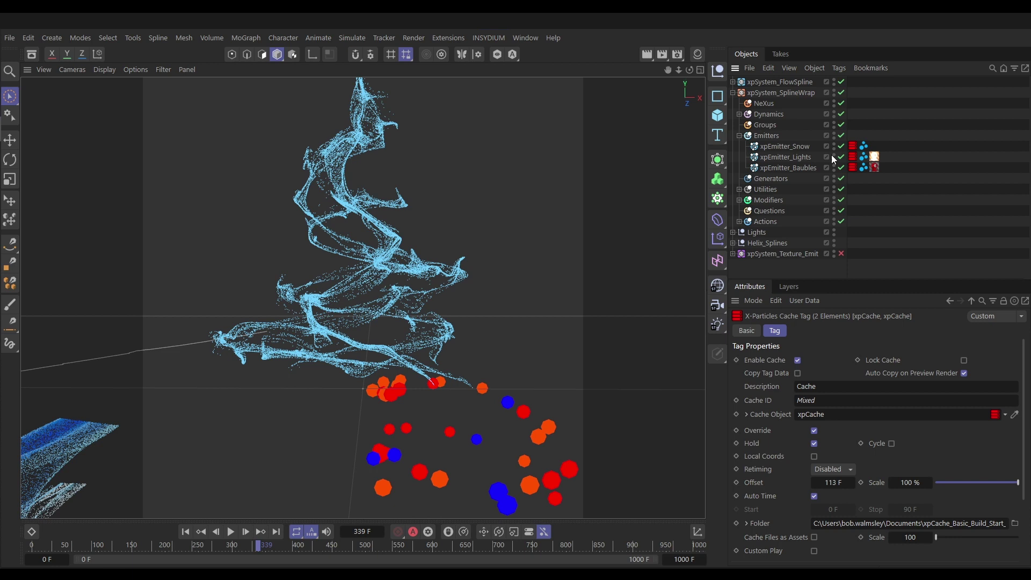
{"action": "left_click", "coordinate": [739, 189]}
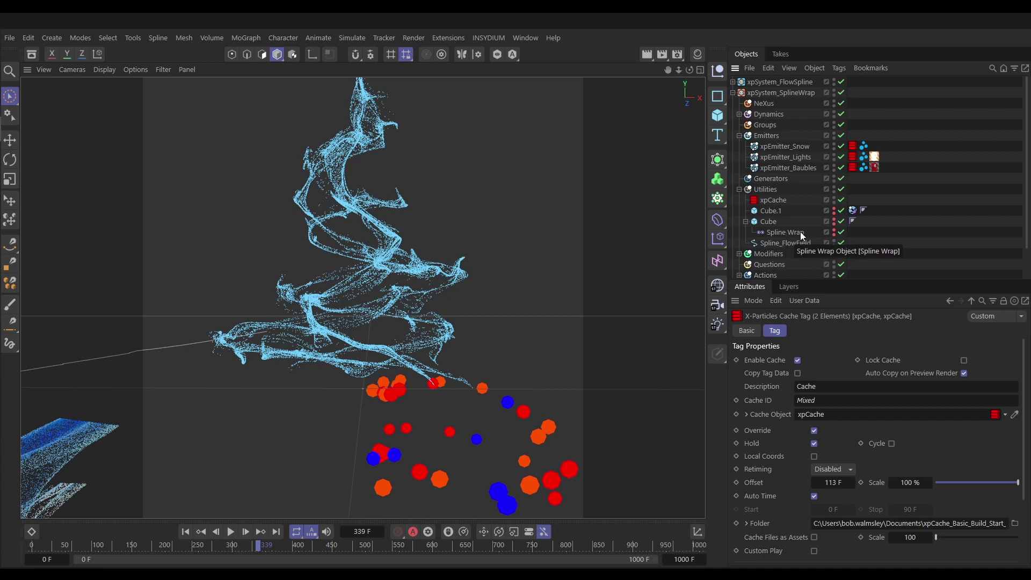
{"action": "left_click", "coordinate": [841, 232]}
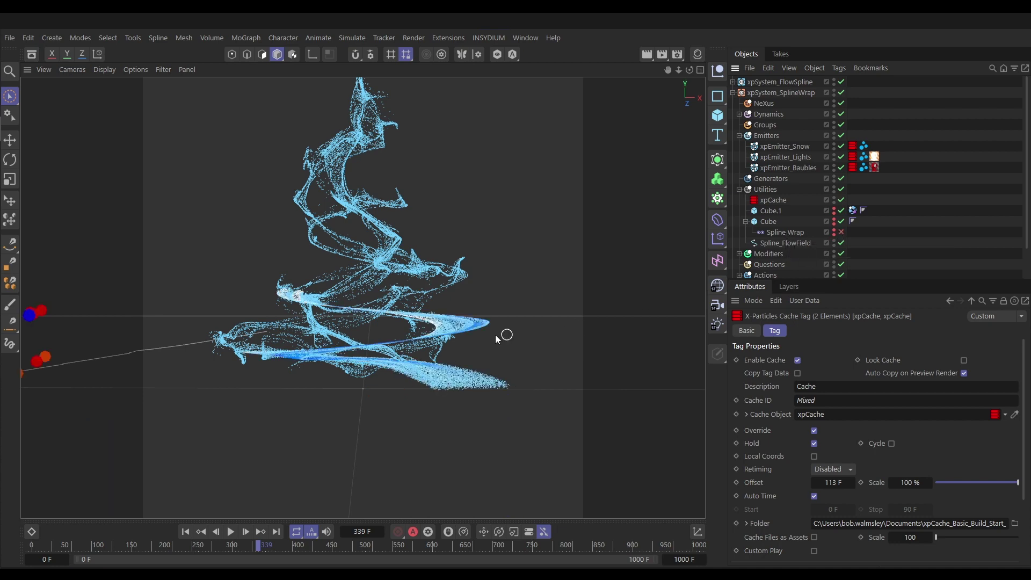
{"action": "left_click", "coordinate": [186, 531]}
{"action": "left_click", "coordinate": [230, 531]}
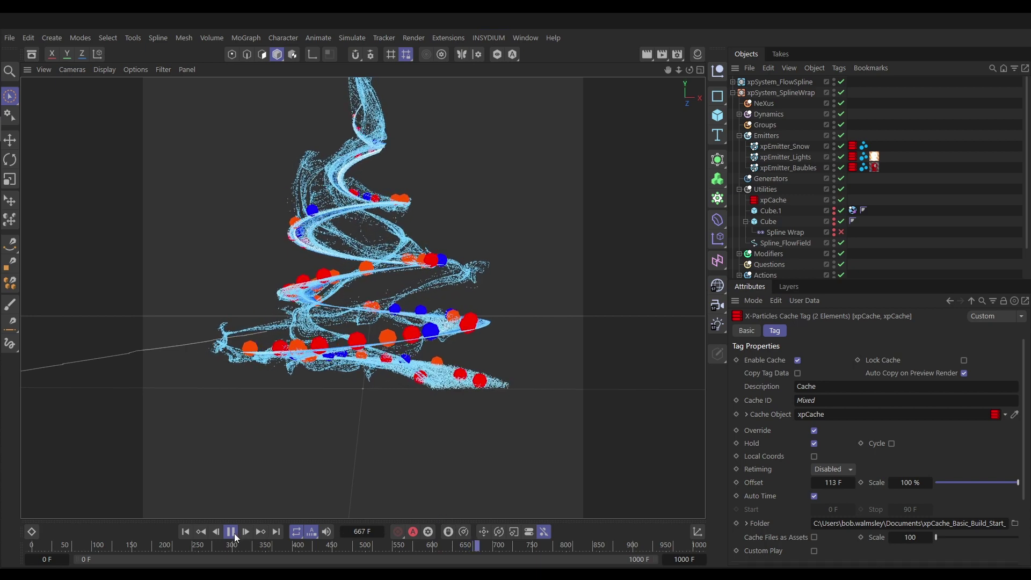
- Stop playback, inspect the Snow, Lights and Baubles cache tags, and scrub through the build-up
{"action": "key", "text": "space"}
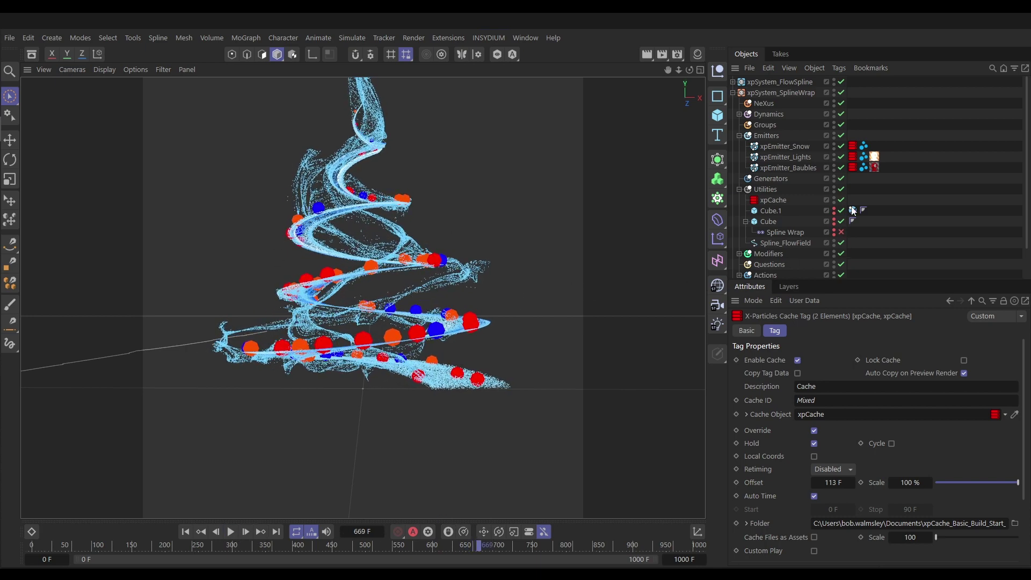
{"action": "left_click", "coordinate": [853, 157]}
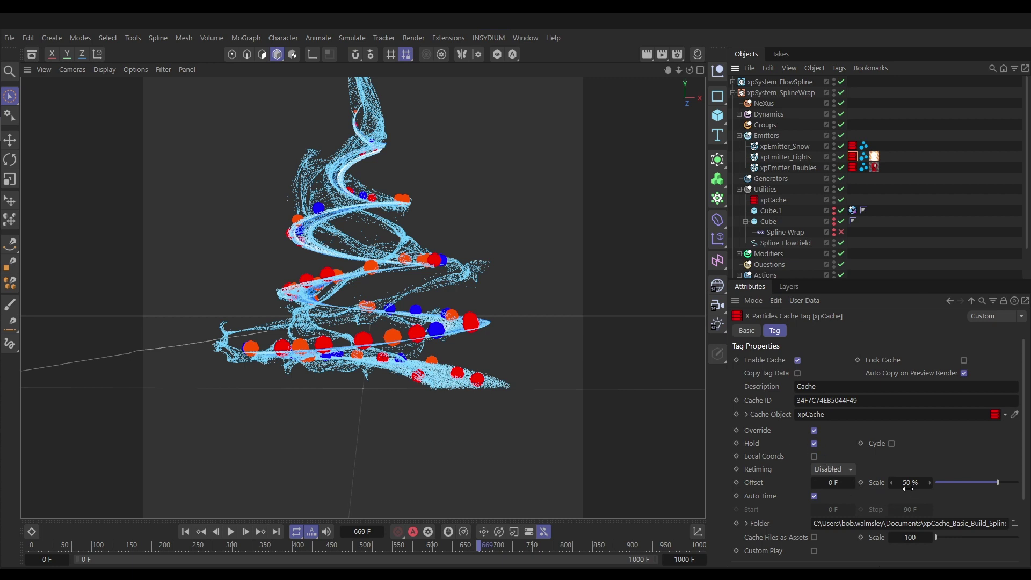
{"action": "left_click", "coordinate": [853, 149]}
{"action": "left_click", "coordinate": [853, 168]}
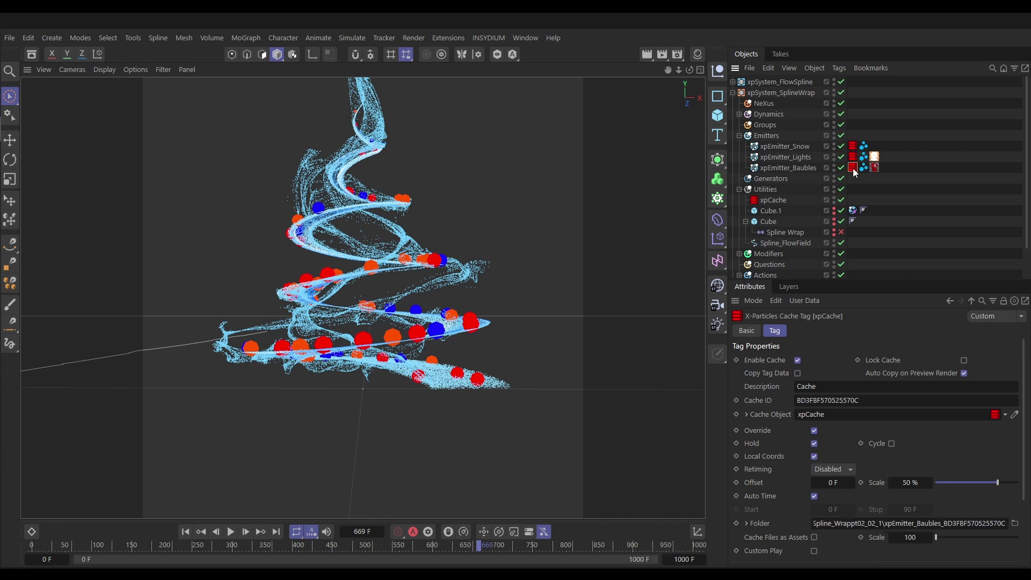
{"action": "left_click", "coordinate": [853, 157]}
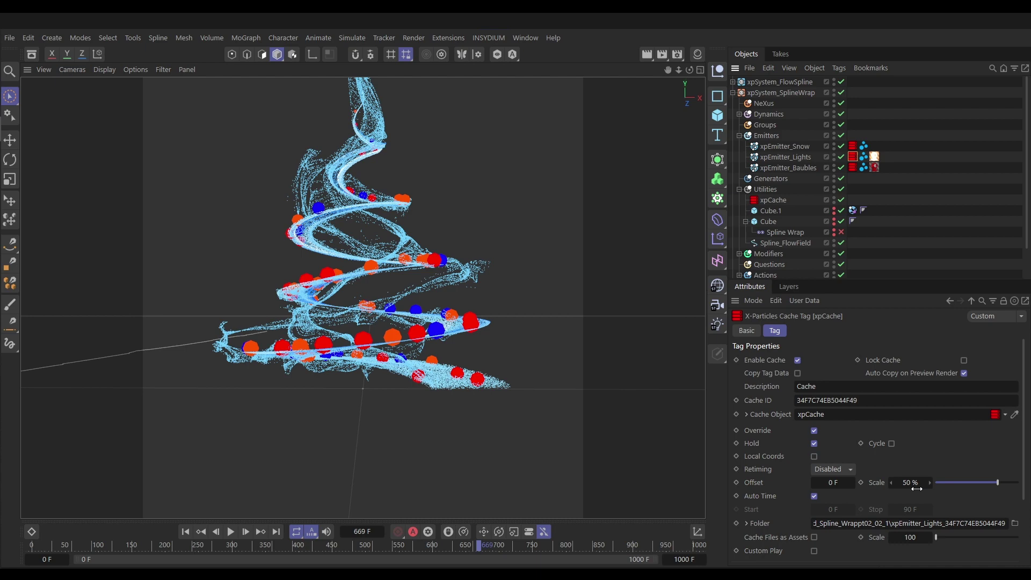
{"action": "left_click", "coordinate": [852, 167]}
{"action": "left_click", "coordinate": [101, 545]}
{"action": "left_click_drag", "start_coordinate": [107, 549], "coordinate": [464, 567]}
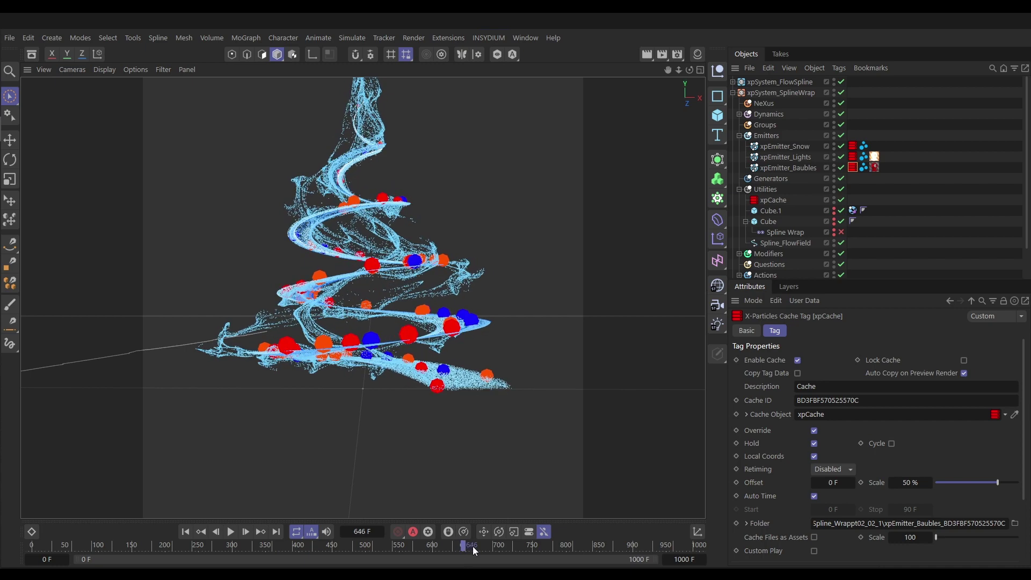
- Set a shared 646 F offset on all three cache tags, then check frame 0 from an upright view
{"action": "left_click", "coordinate": [852, 157], "text": "shift"}
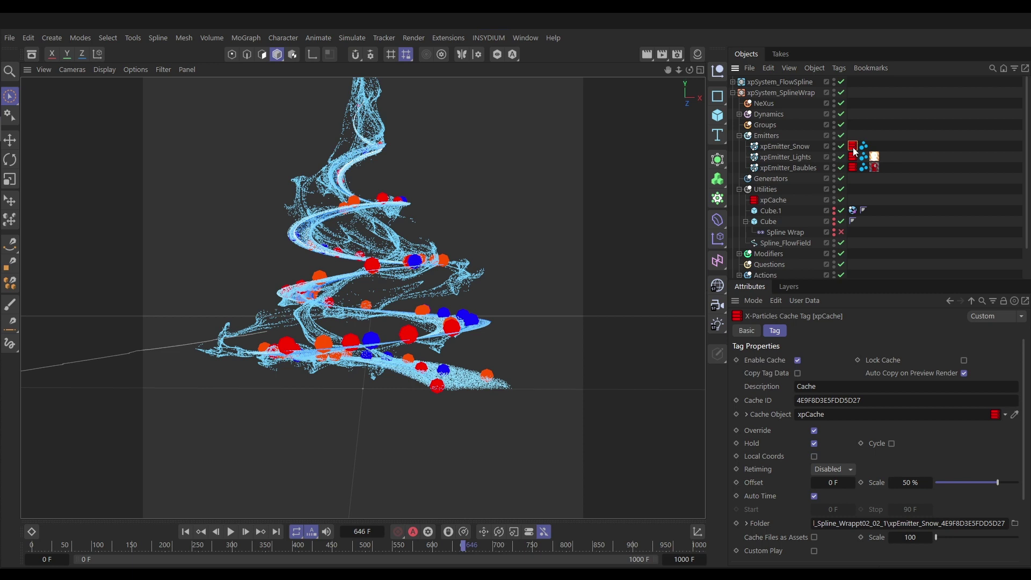
{"action": "left_click", "coordinate": [852, 168], "text": "shift"}
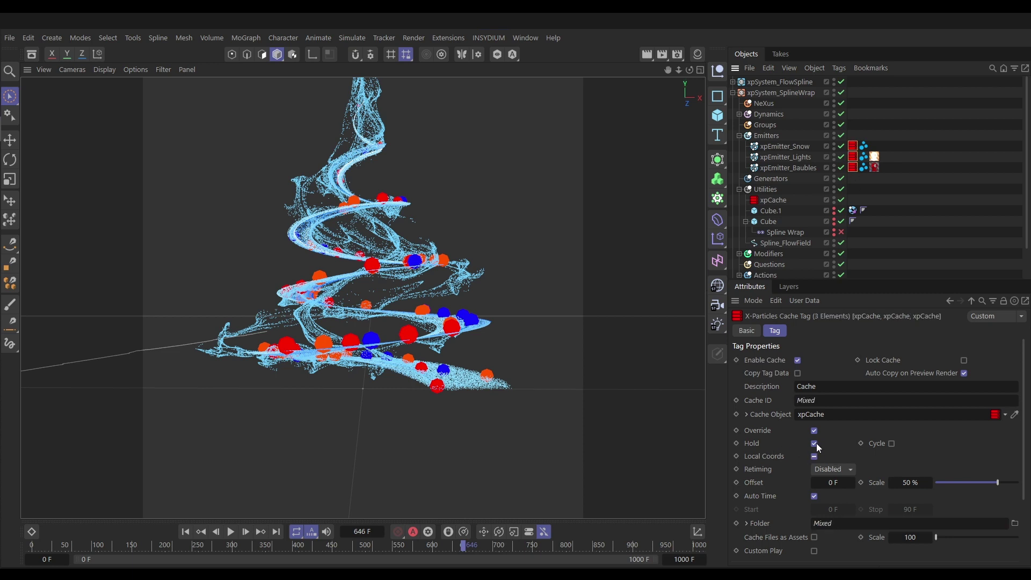
{"action": "left_click", "coordinate": [830, 483]}
{"action": "type", "text": "646"}
{"action": "key", "text": "Return"}
{"action": "left_click_drag", "start_coordinate": [208, 544], "coordinate": [22, 553]}
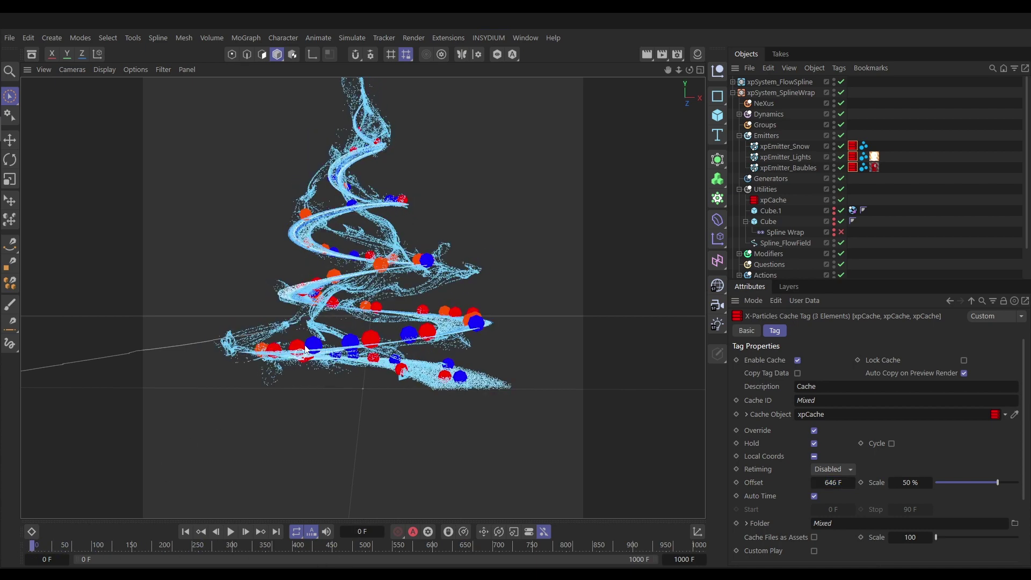
{"action": "left_click_drag", "start_coordinate": [382, 357], "coordinate": [392, 403], "text": "alt"}
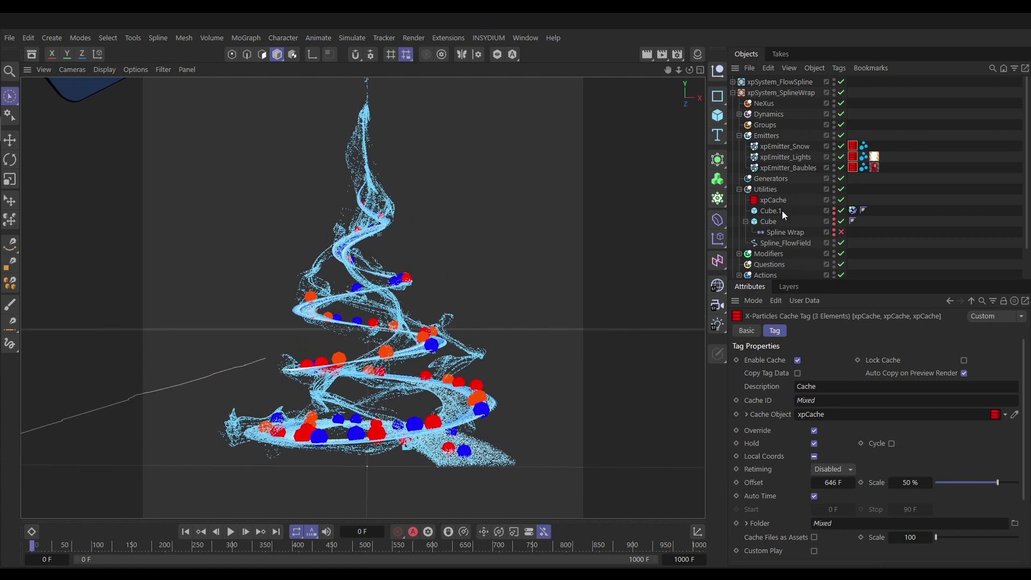
{"action": "left_click", "coordinate": [733, 92]}
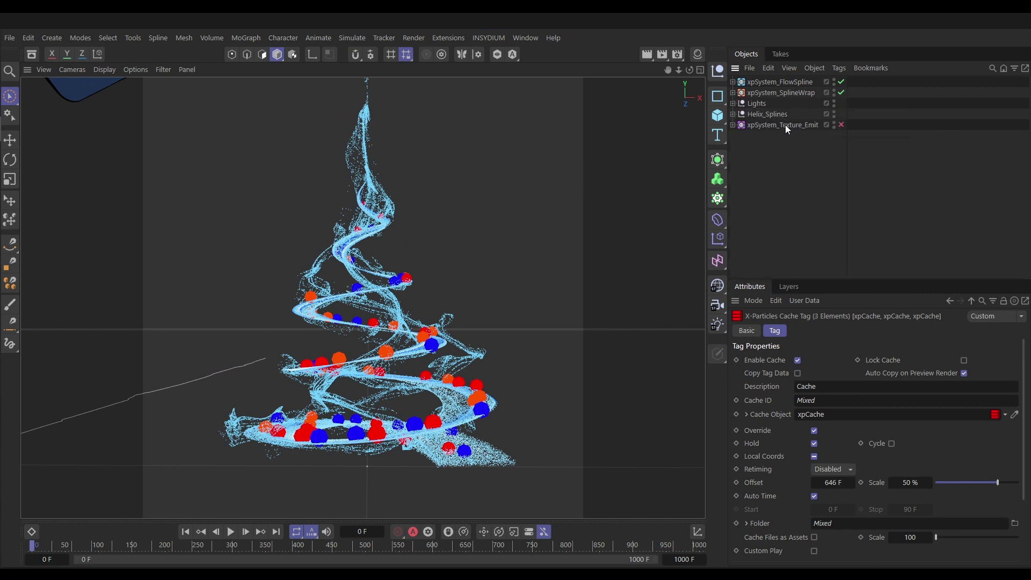
- Enable xpSystem_Texture_Emit, zoom the viewport, and scrub forward to frame 263
{"action": "left_click", "coordinate": [842, 125]}
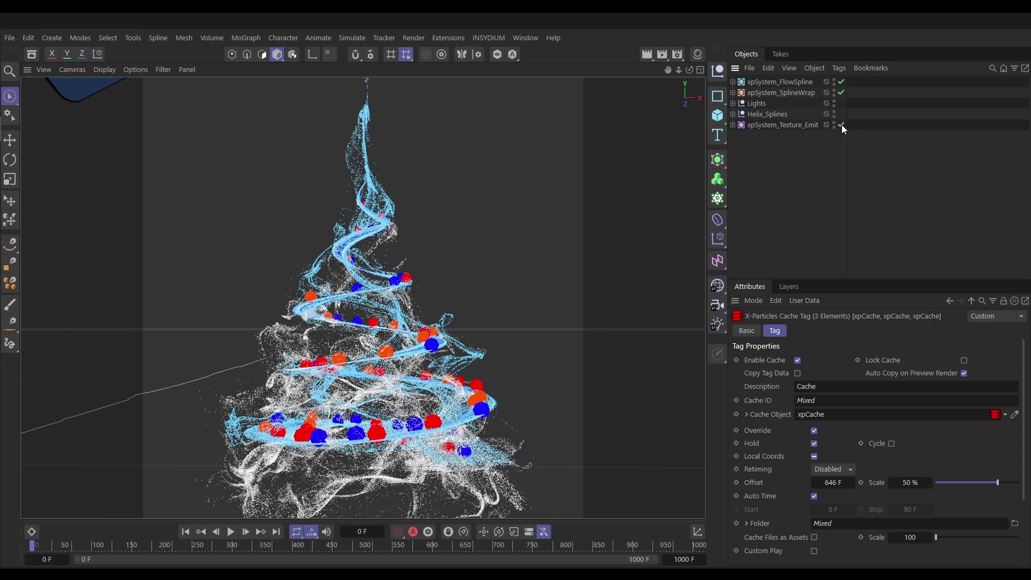
{"action": "scroll", "coordinate": [404, 414], "scroll_direction": "down", "scroll_amount": 4}
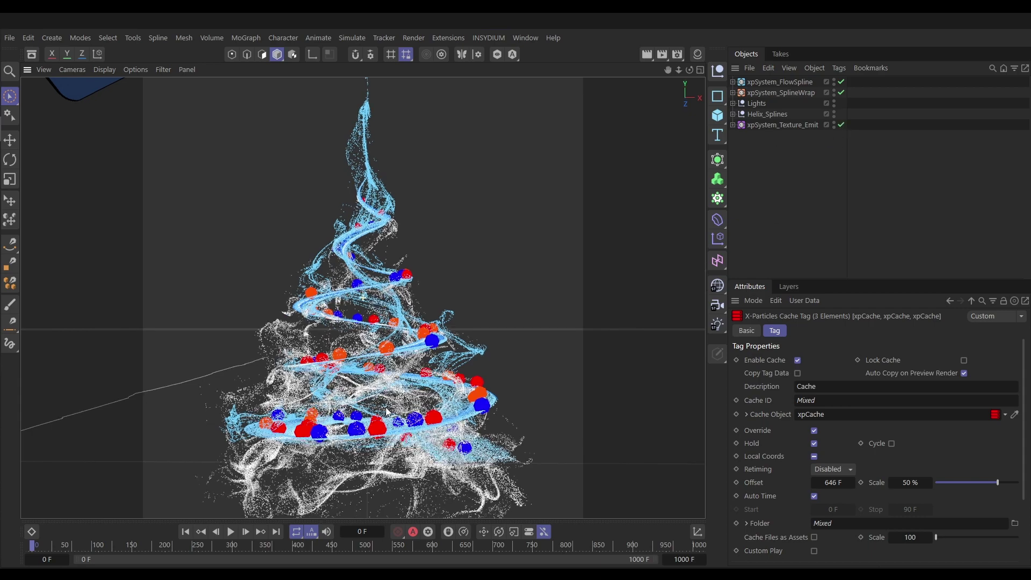
{"action": "scroll", "coordinate": [402, 415], "scroll_direction": "down", "scroll_amount": 4}
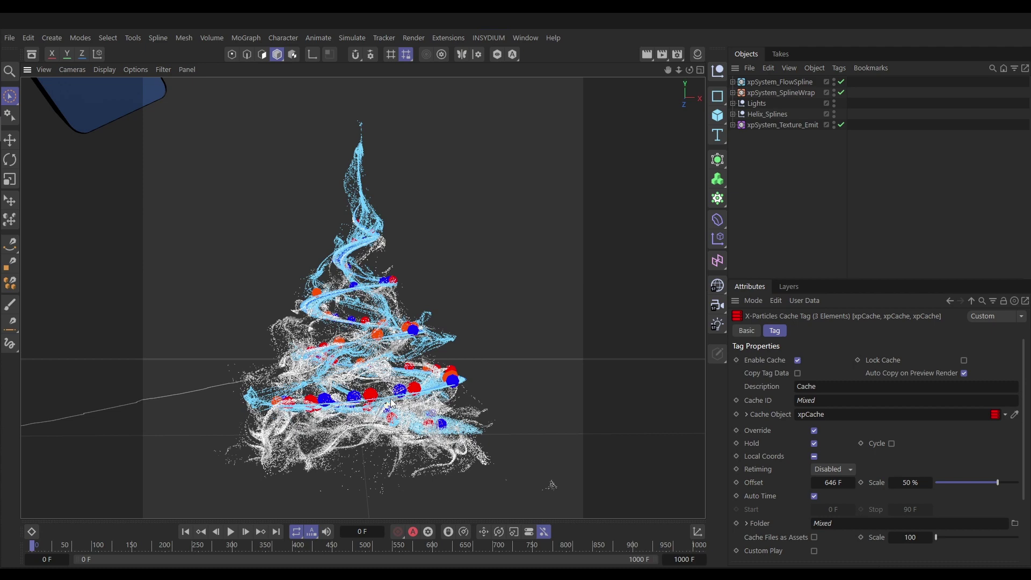
{"action": "scroll", "coordinate": [400, 415], "scroll_direction": "up", "scroll_amount": 3}
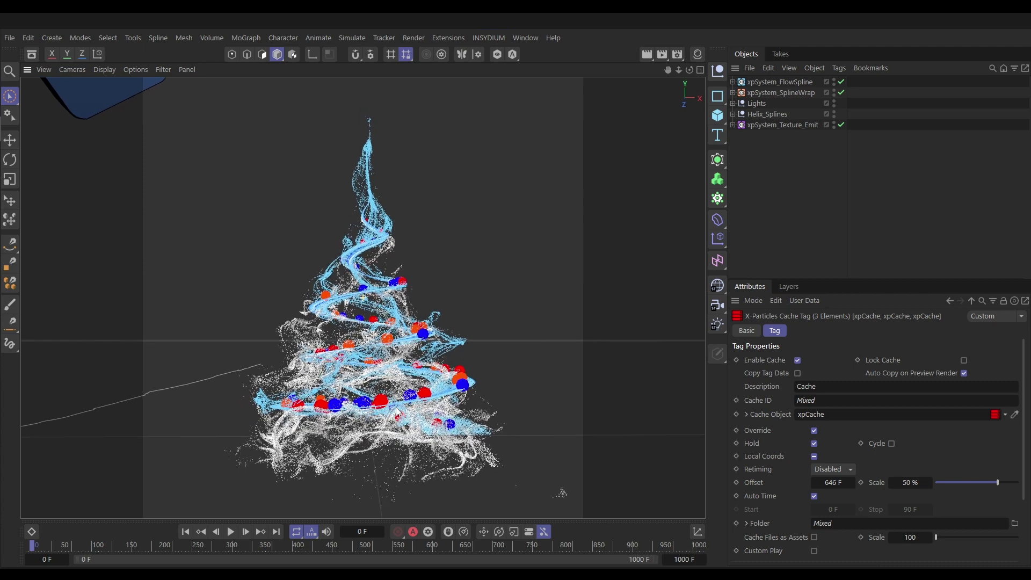
{"action": "scroll", "coordinate": [393, 408], "scroll_direction": "up", "scroll_amount": 3}
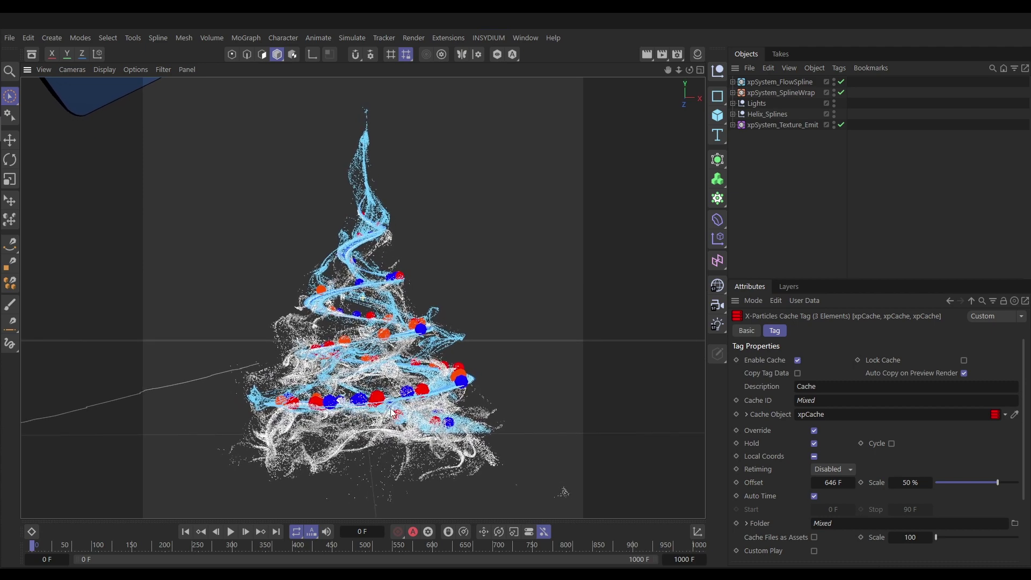
{"action": "scroll", "coordinate": [375, 411], "scroll_direction": "up", "scroll_amount": 3}
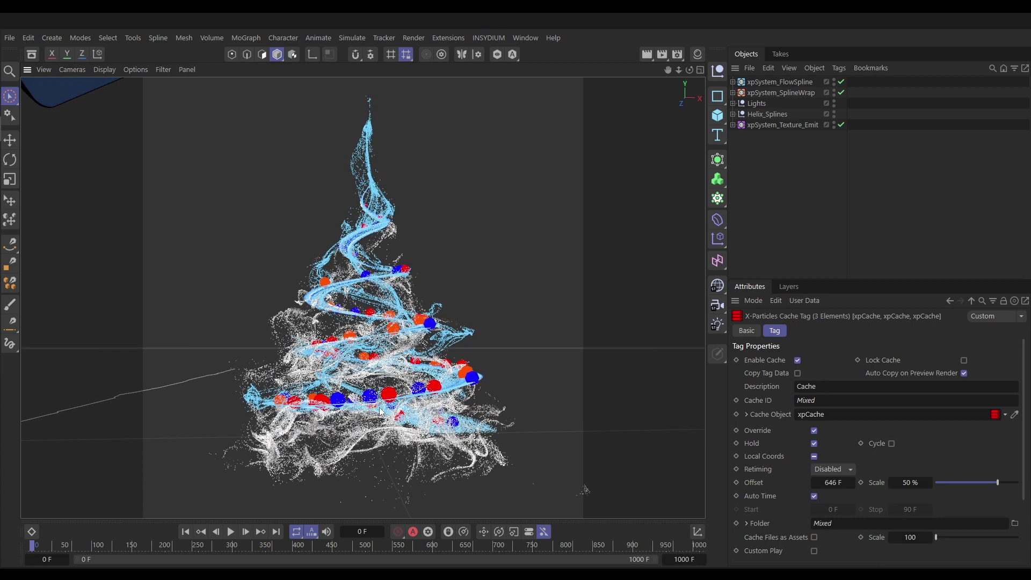
{"action": "scroll", "coordinate": [379, 410], "scroll_direction": "up", "scroll_amount": 2}
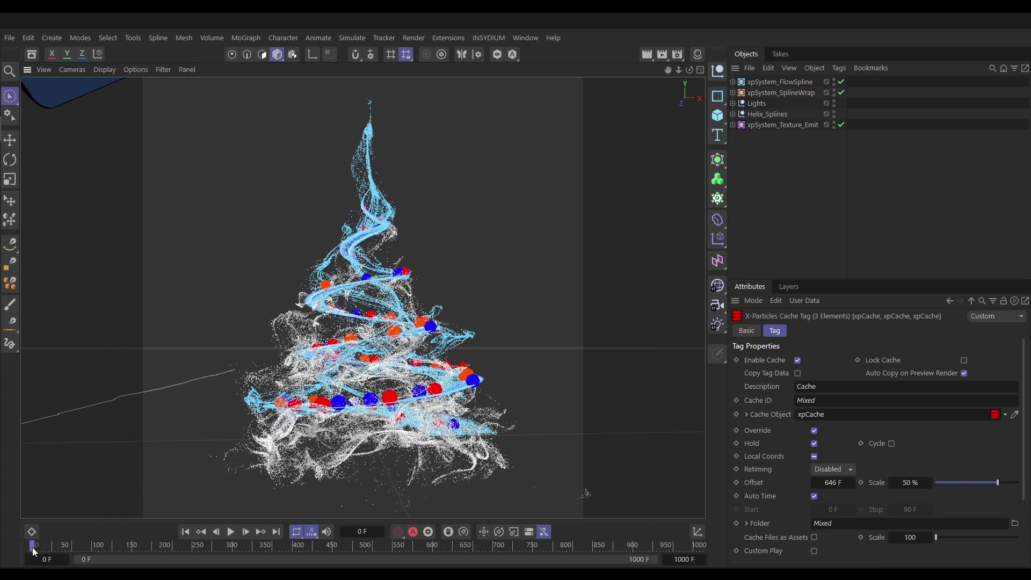
{"action": "left_click_drag", "start_coordinate": [32, 546], "coordinate": [207, 559]}
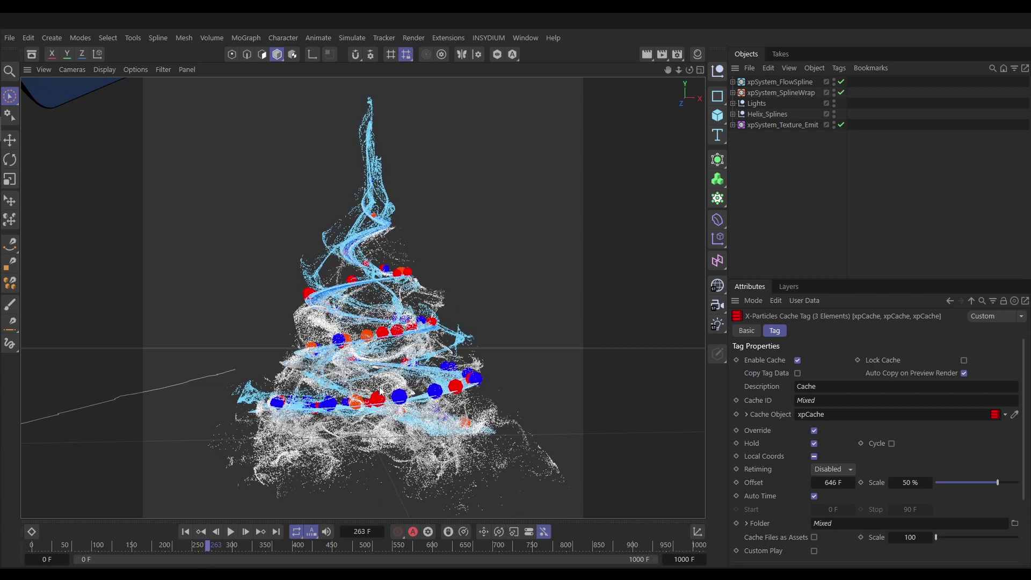
{"action": "left_click", "coordinate": [733, 125]}
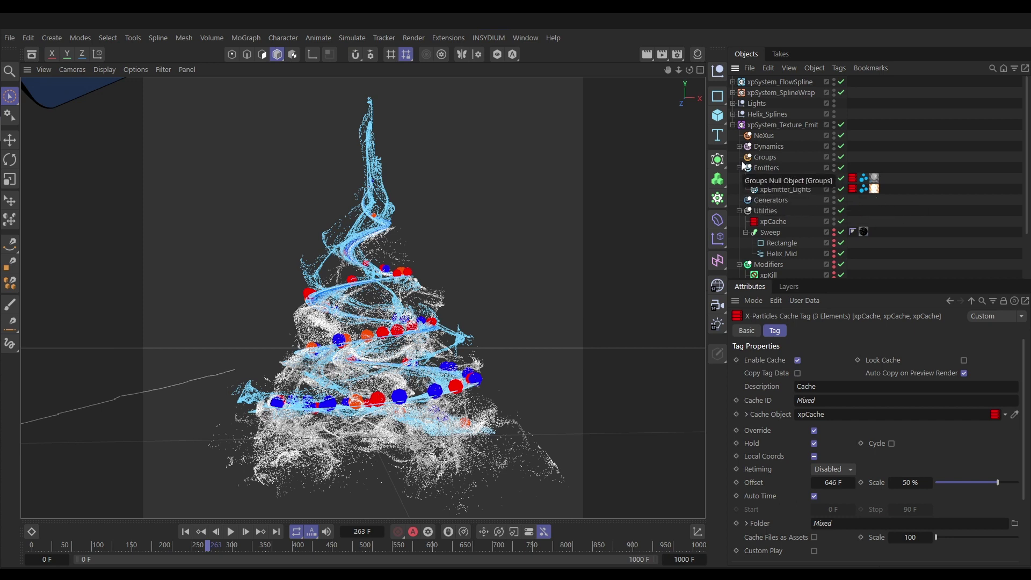
{"action": "left_click", "coordinate": [734, 125]}
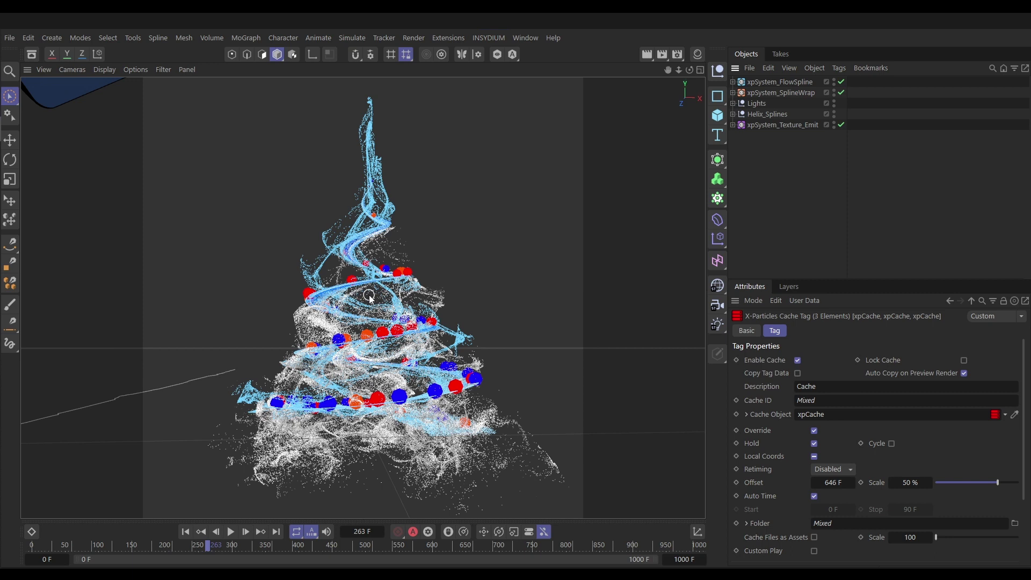
{"action": "left_click", "coordinate": [487, 38]}
{"action": "mouse_move", "coordinate": [506, 133]}
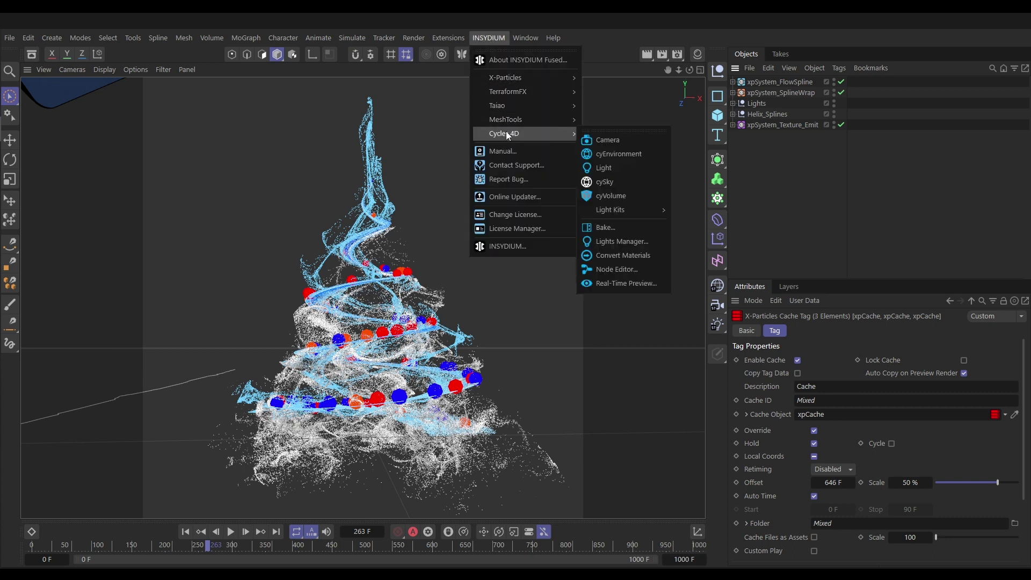
{"action": "left_click", "coordinate": [616, 282]}
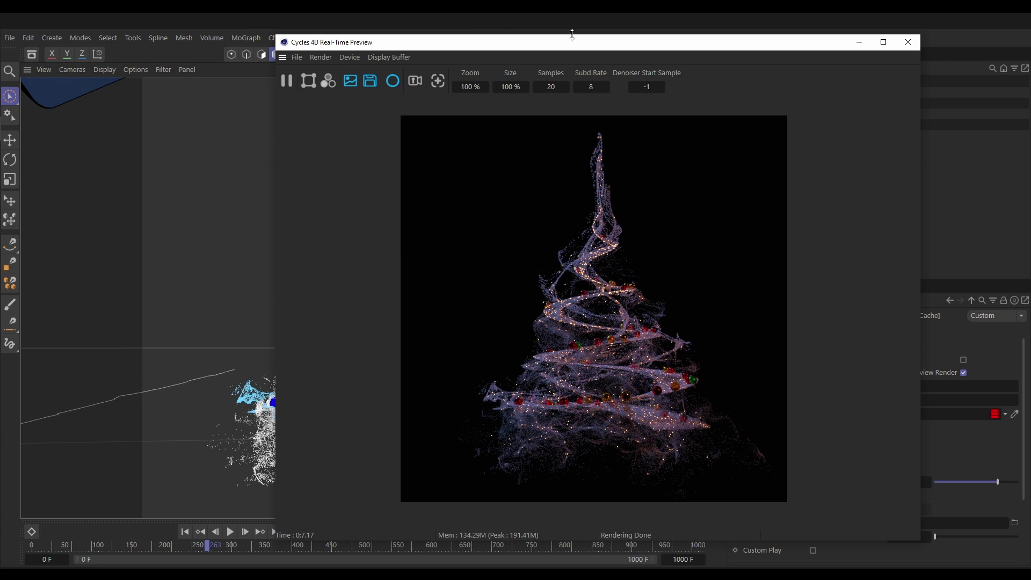
{"action": "left_click_drag", "start_coordinate": [571, 35], "coordinate": [513, 14]}
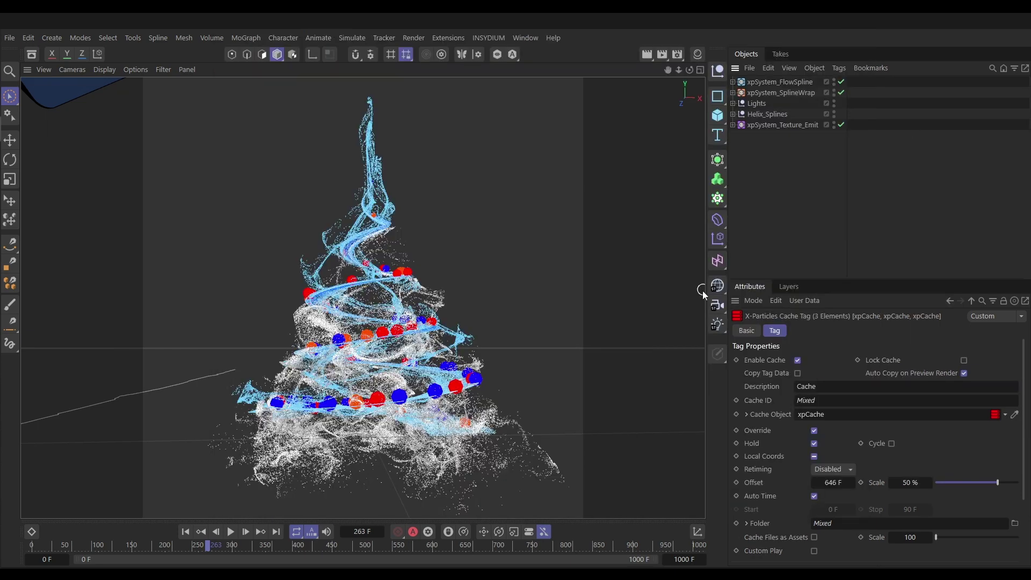
- Open Render Settings, enlarge the window, and set the output end frame to 200
{"action": "left_click", "coordinate": [486, 38]}
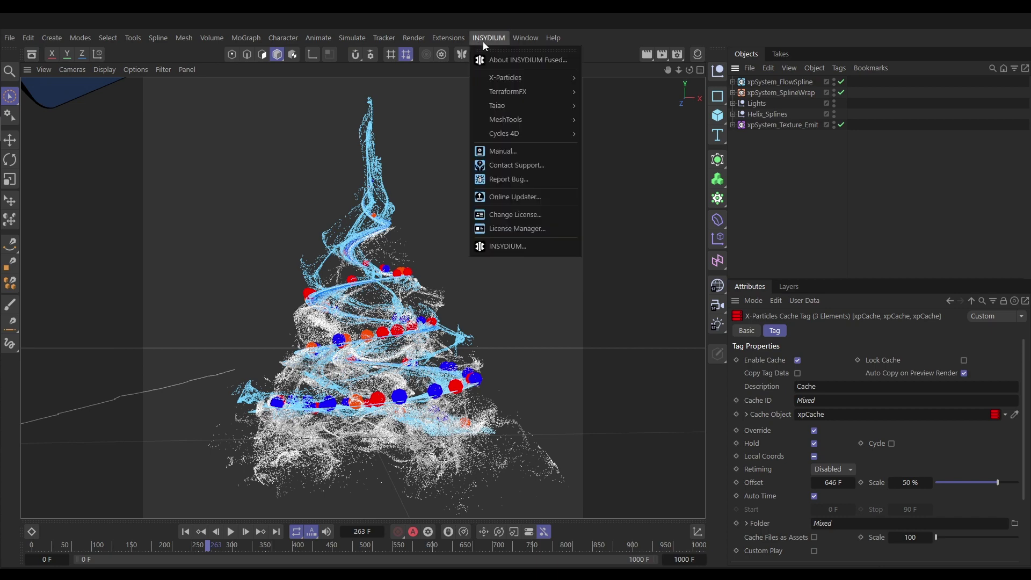
{"action": "mouse_move", "coordinate": [419, 40]}
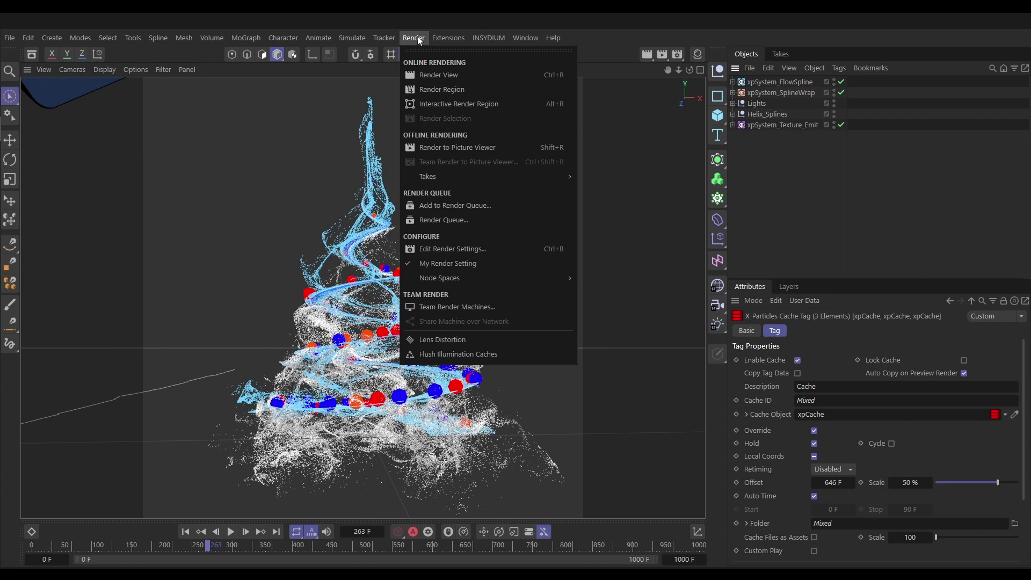
{"action": "left_click", "coordinate": [437, 247]}
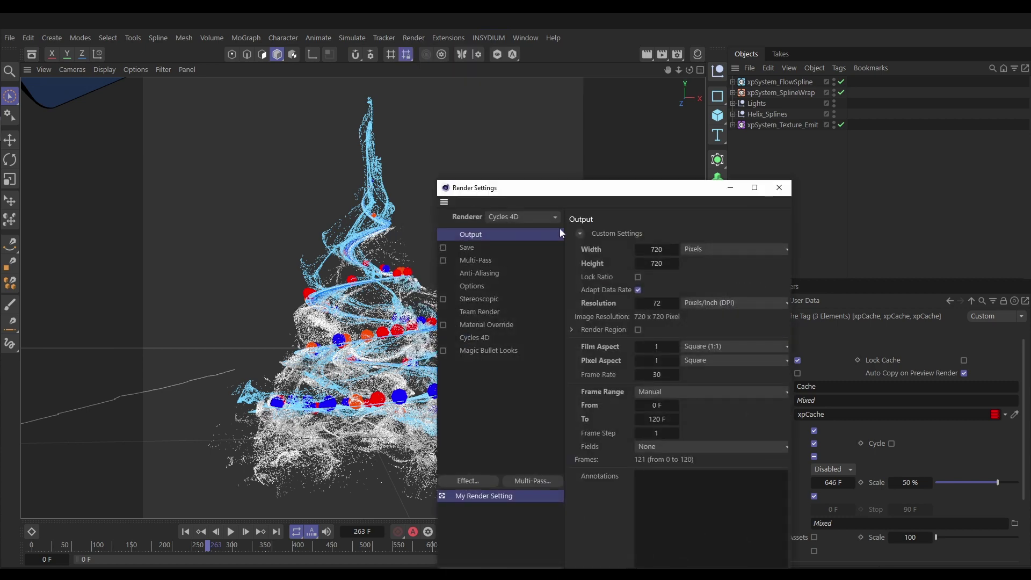
{"action": "left_click_drag", "start_coordinate": [574, 192], "coordinate": [352, 104]}
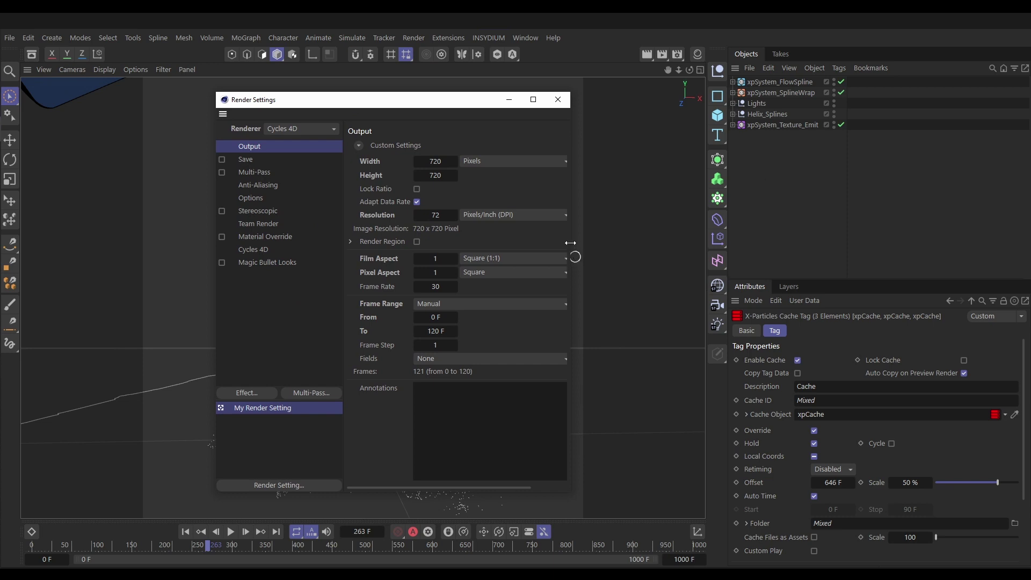
{"action": "left_click_drag", "start_coordinate": [570, 247], "coordinate": [702, 248]}
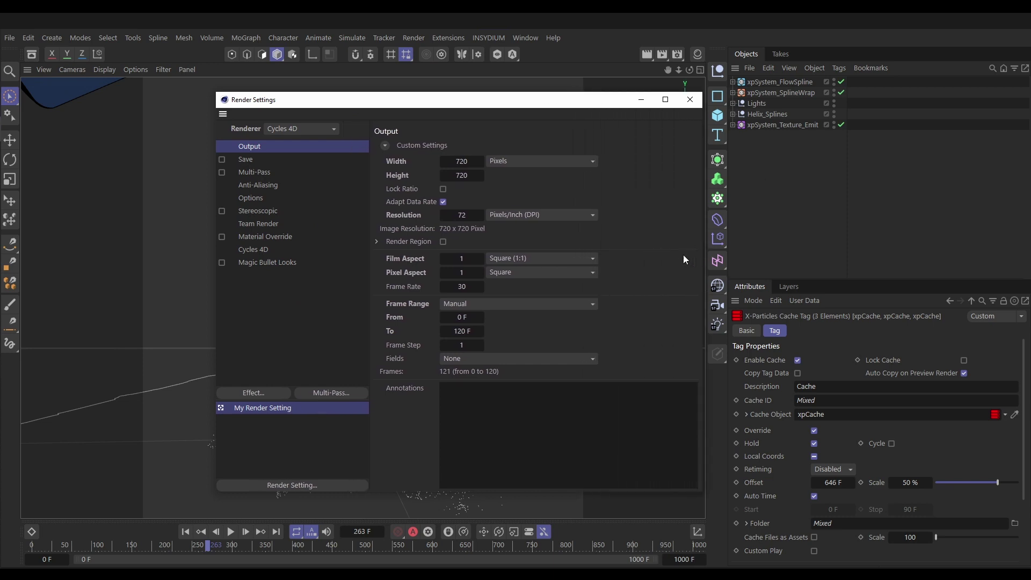
{"action": "left_click", "coordinate": [460, 331]}
{"action": "type", "text": "200"}
{"action": "key", "text": "Return"}
- In the Save page, leave image saving switched off
{"action": "left_click", "coordinate": [247, 160]}
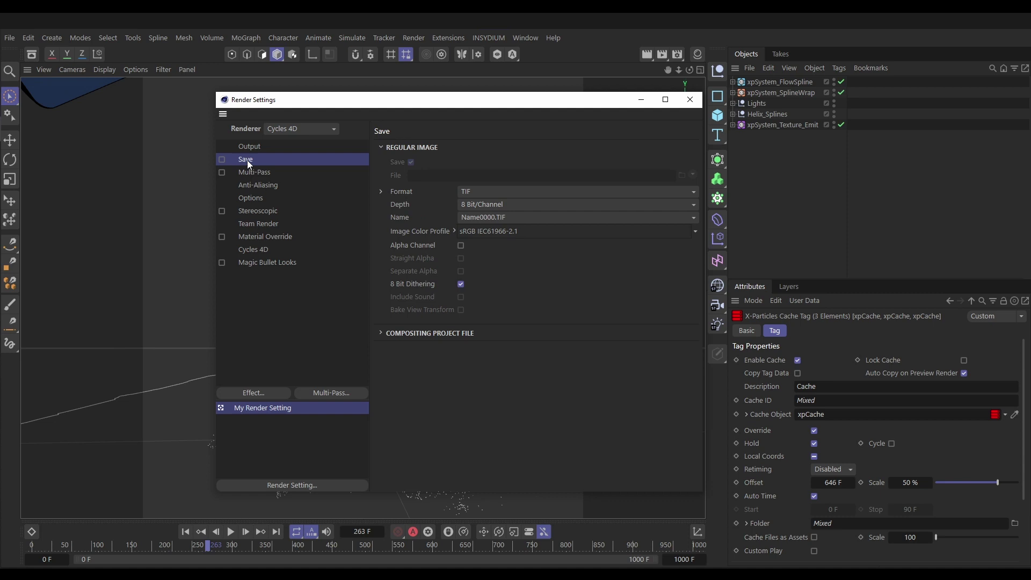
{"action": "left_click", "coordinate": [222, 160]}
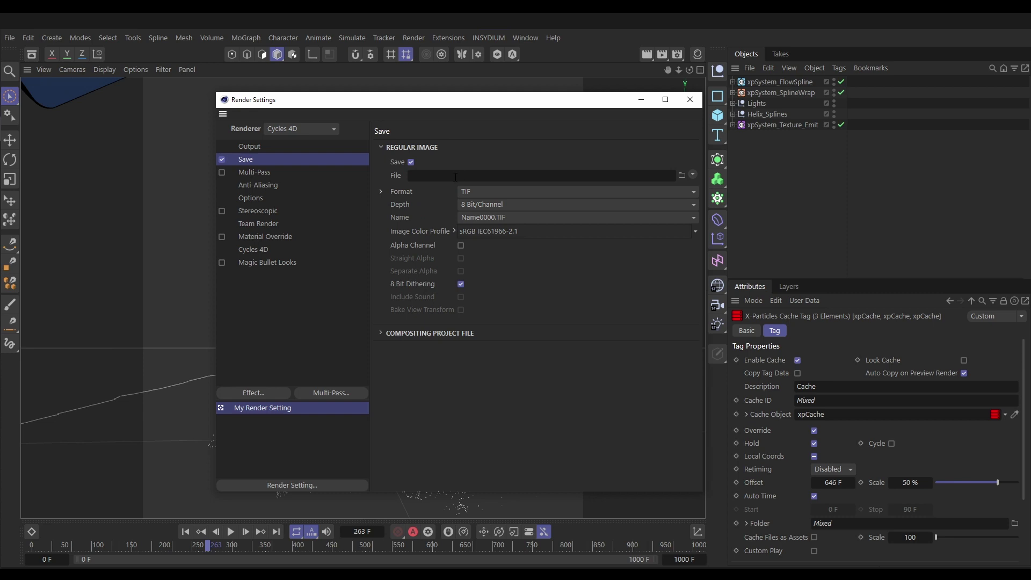
{"action": "left_click", "coordinate": [222, 160]}
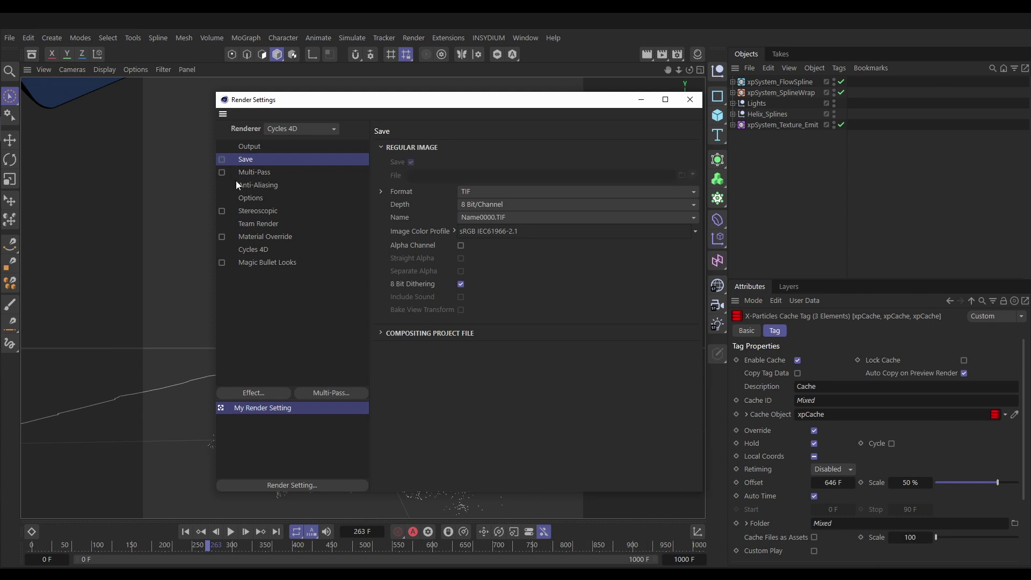
- Review the Cycles 4D settings, keep Optix as the device, and close Render Settings
{"action": "left_click", "coordinate": [253, 250]}
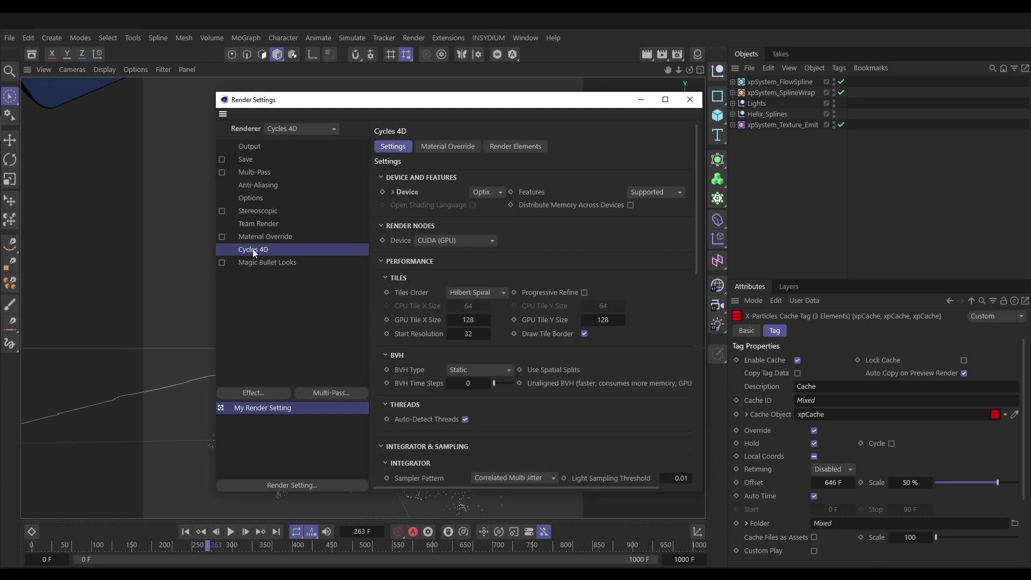
{"action": "left_click", "coordinate": [488, 193]}
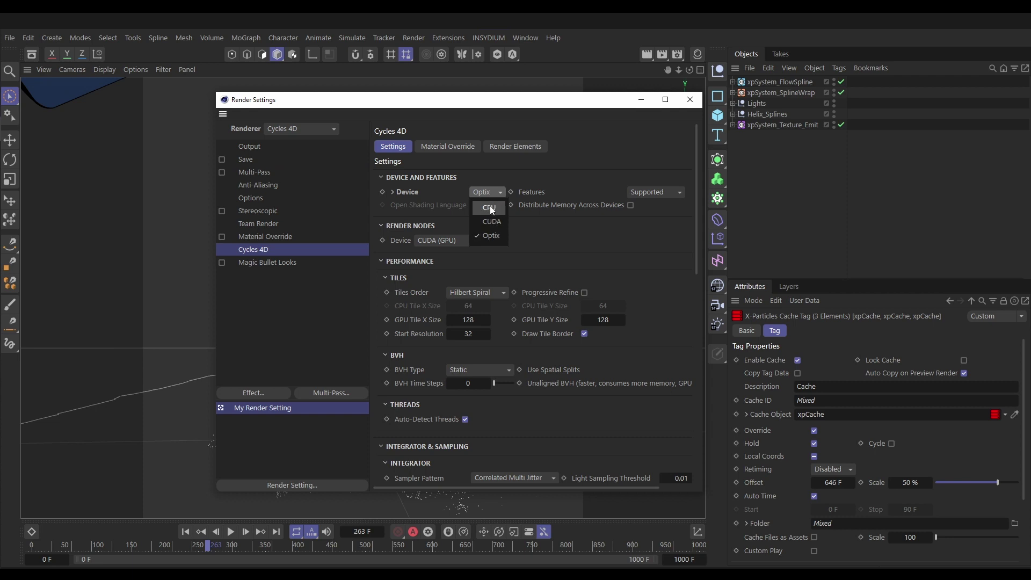
{"action": "left_click", "coordinate": [488, 236]}
{"action": "left_click_drag", "start_coordinate": [697, 220], "coordinate": [685, 320]}
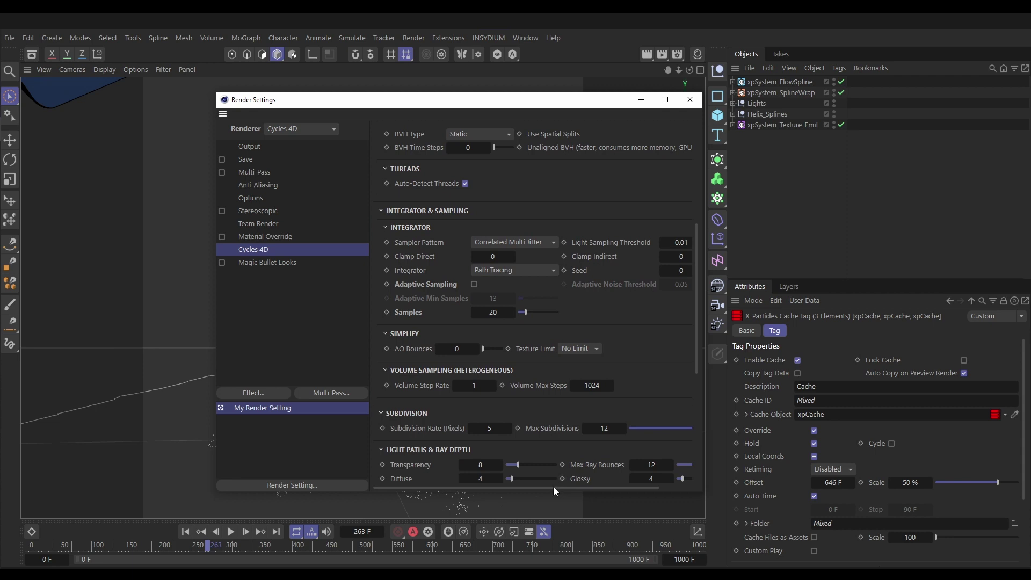
{"action": "left_click_drag", "start_coordinate": [553, 487], "coordinate": [570, 490]}
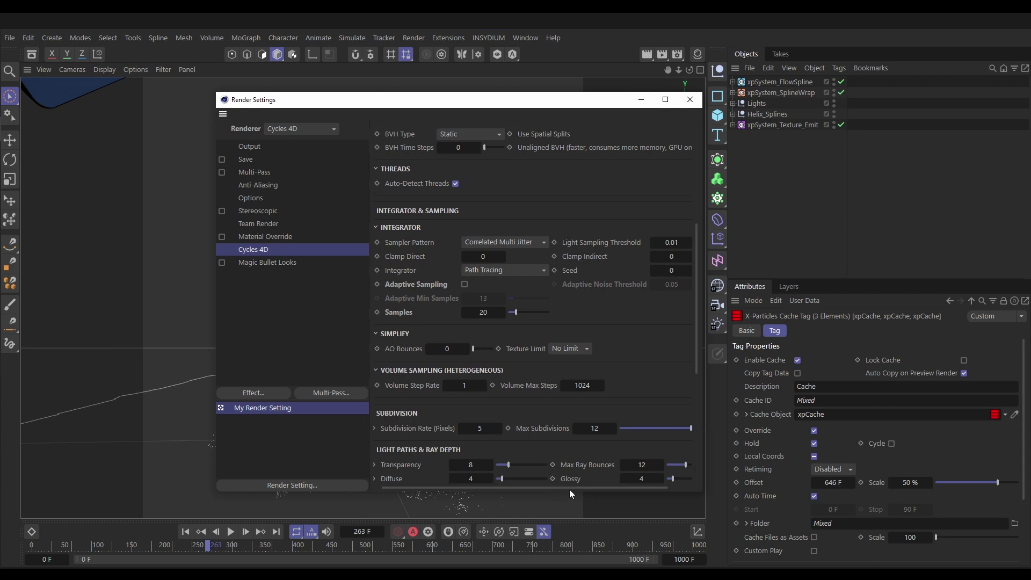
{"action": "left_click_drag", "start_coordinate": [698, 279], "coordinate": [683, 158]}
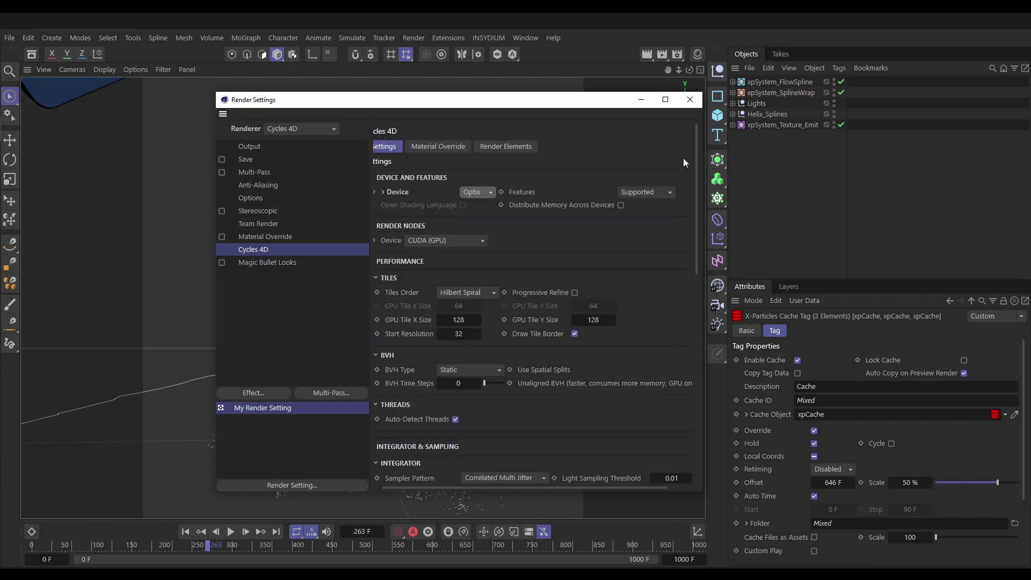
{"action": "left_click", "coordinate": [689, 100]}
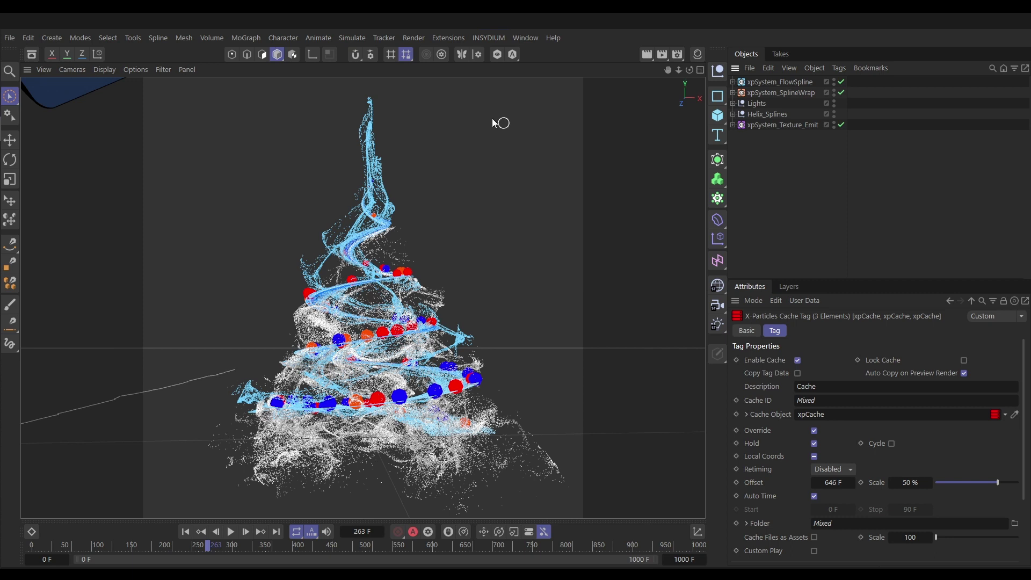
- Render the animation to the Picture Viewer, continuing without saving files
{"action": "left_click", "coordinate": [413, 39]}
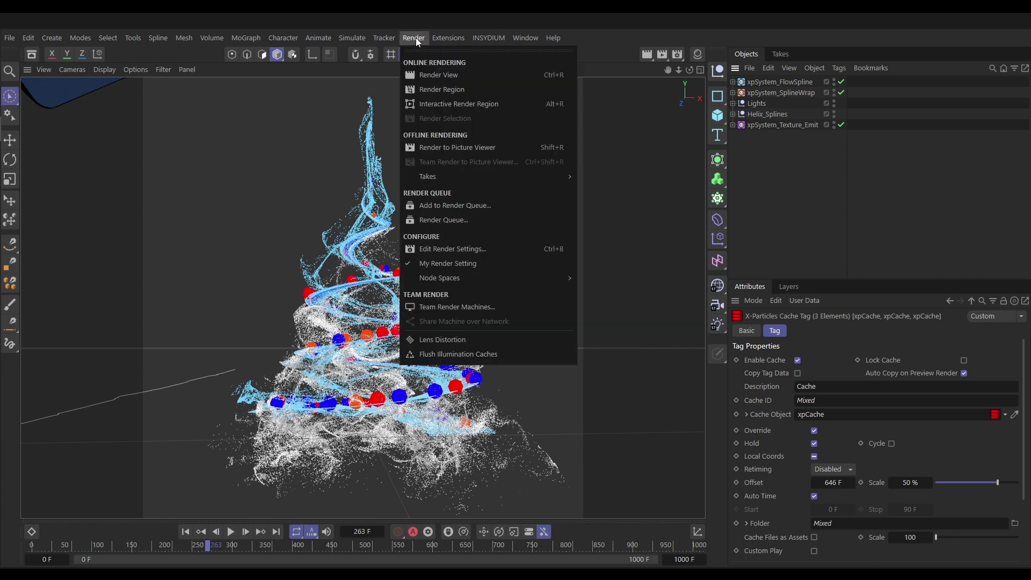
{"action": "left_click", "coordinate": [472, 149]}
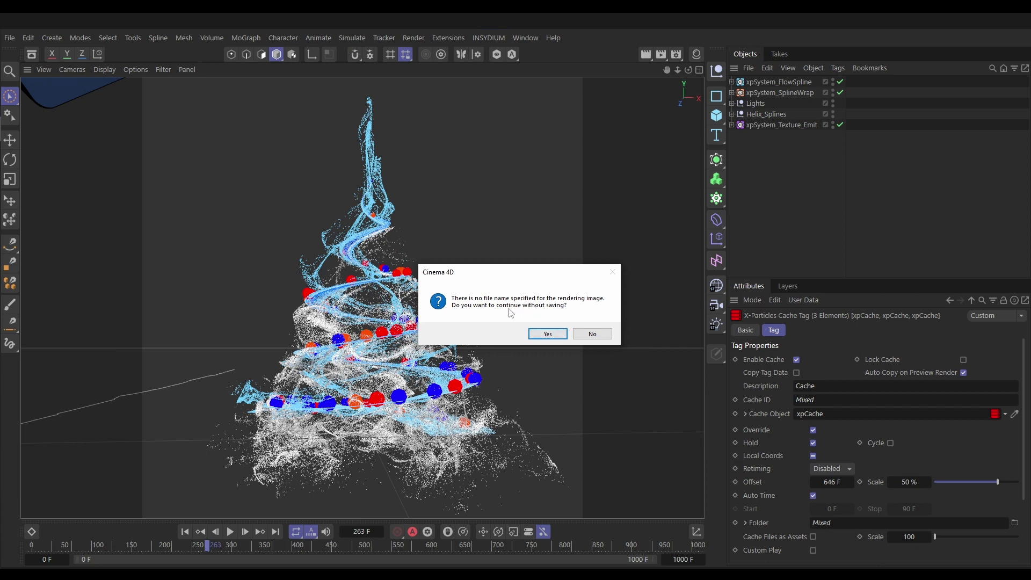
{"action": "left_click", "coordinate": [543, 334]}
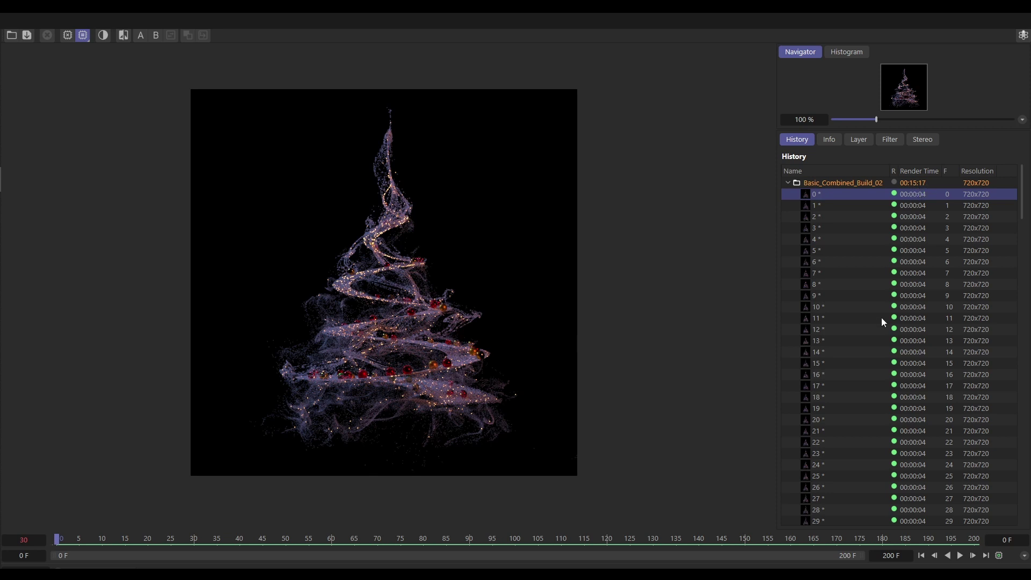
- Play the rendered Basic_Combined_Build_02 sequence in the Picture Viewer
{"action": "left_click", "coordinate": [960, 555]}
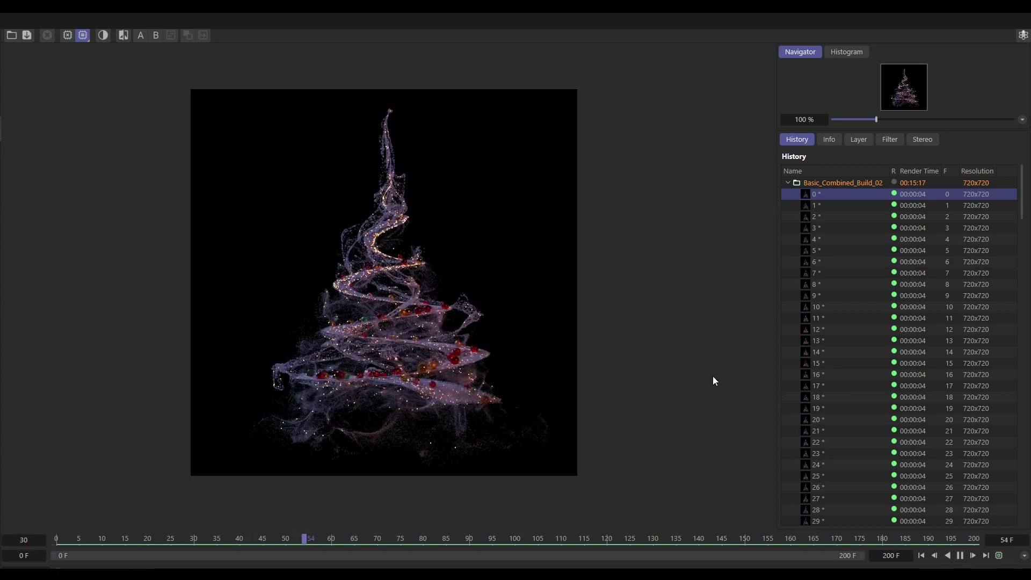